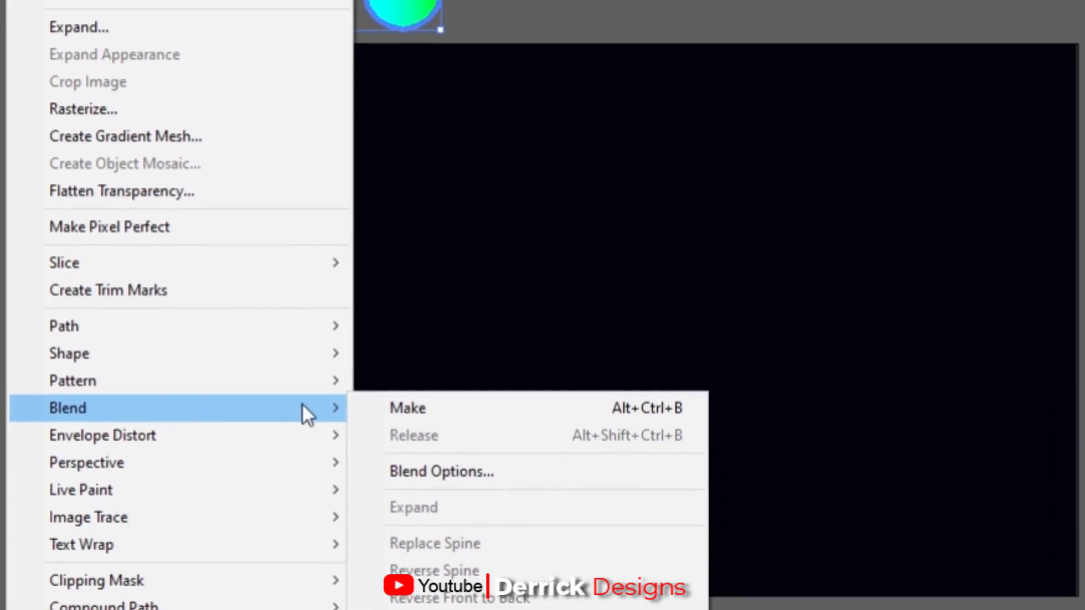
Set the blend options to 600 specified steps with the orientation aligned to the path.
click(450, 479)
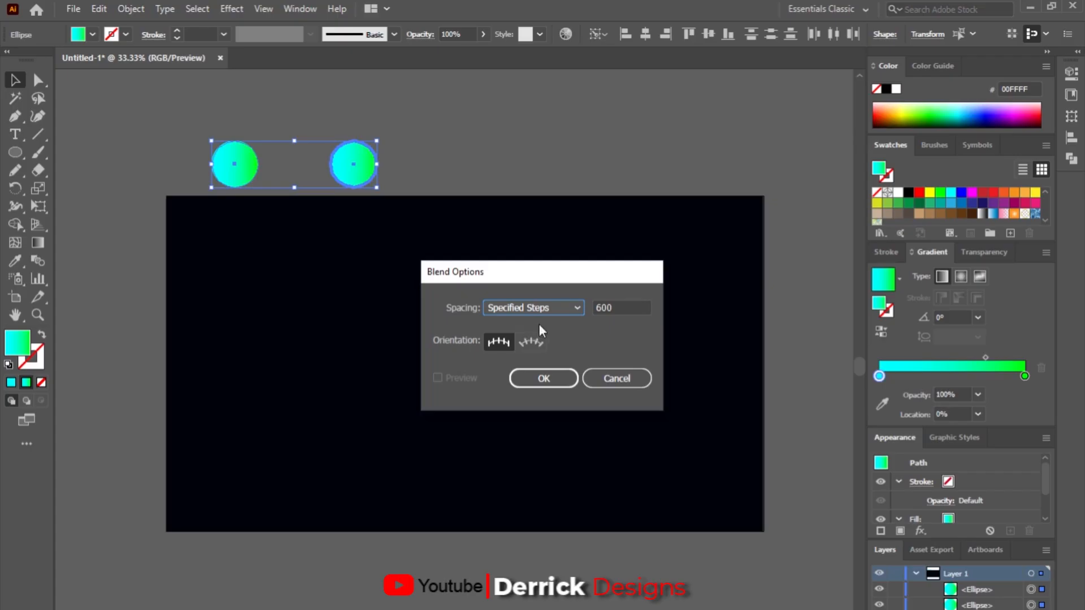
click(733, 236)
click(712, 280)
click(711, 281)
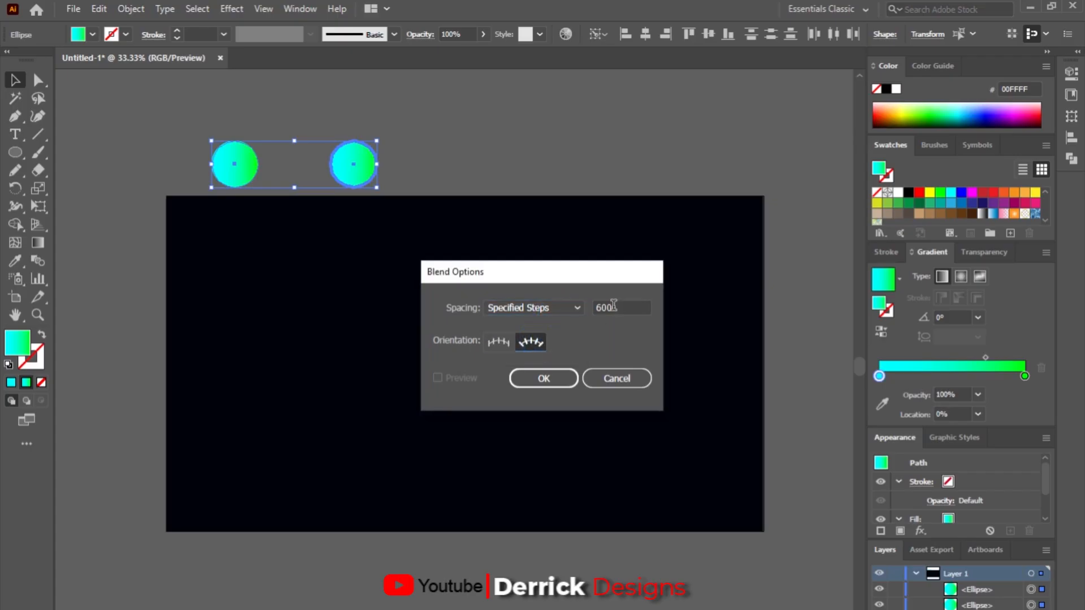
drag(615, 307, 593, 307)
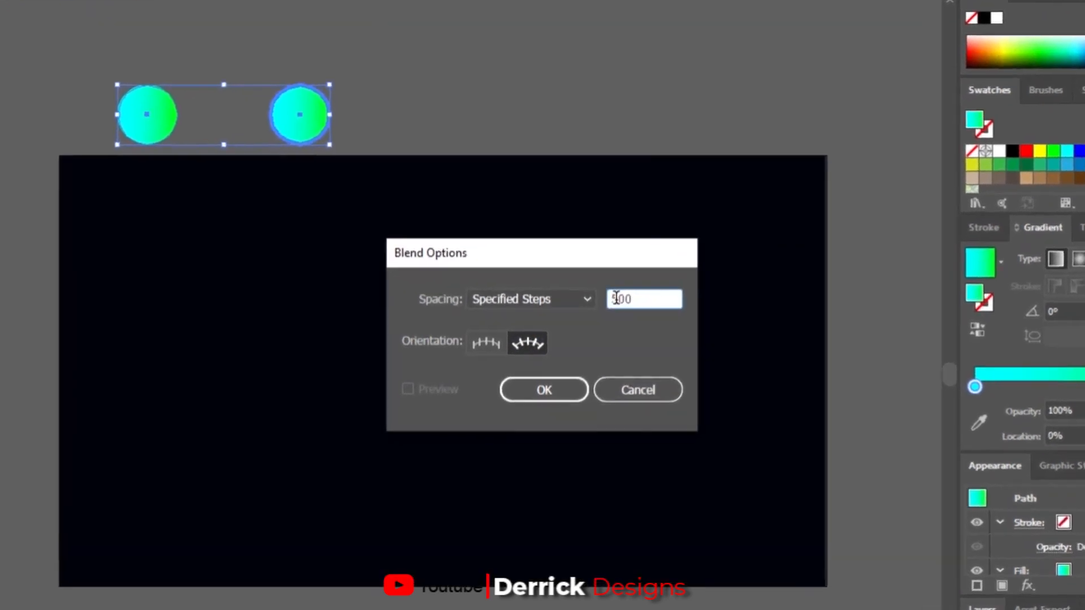
click(617, 298)
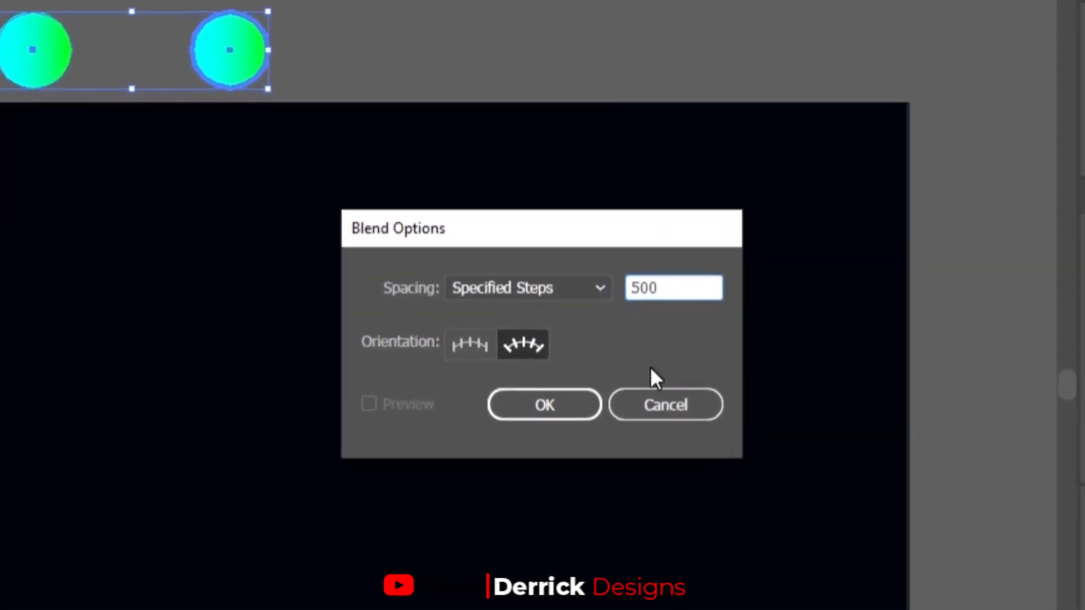
key(BackSpace)
text(6)
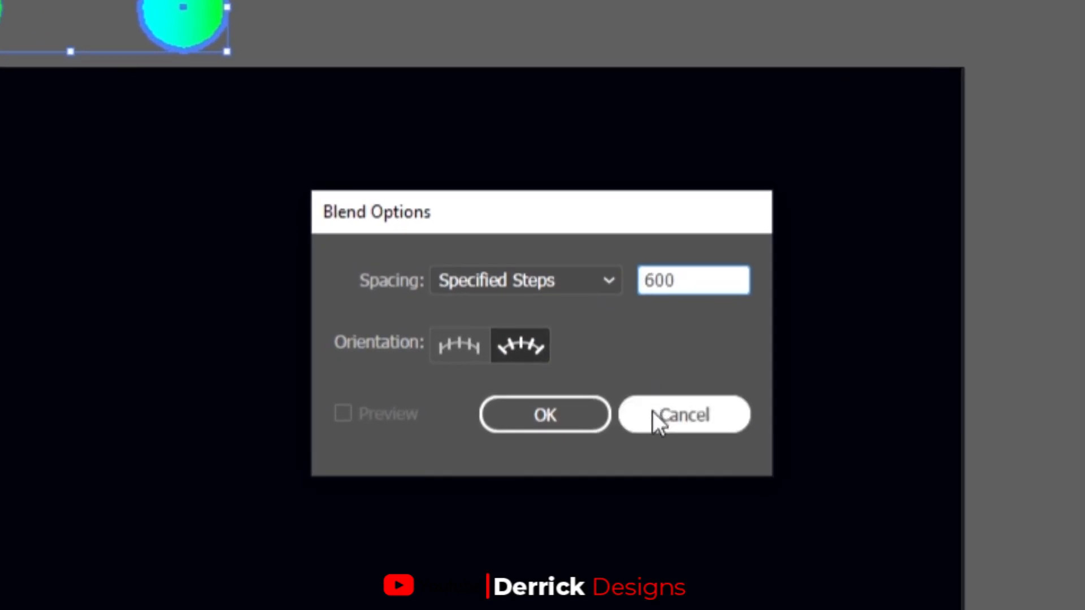
click(574, 416)
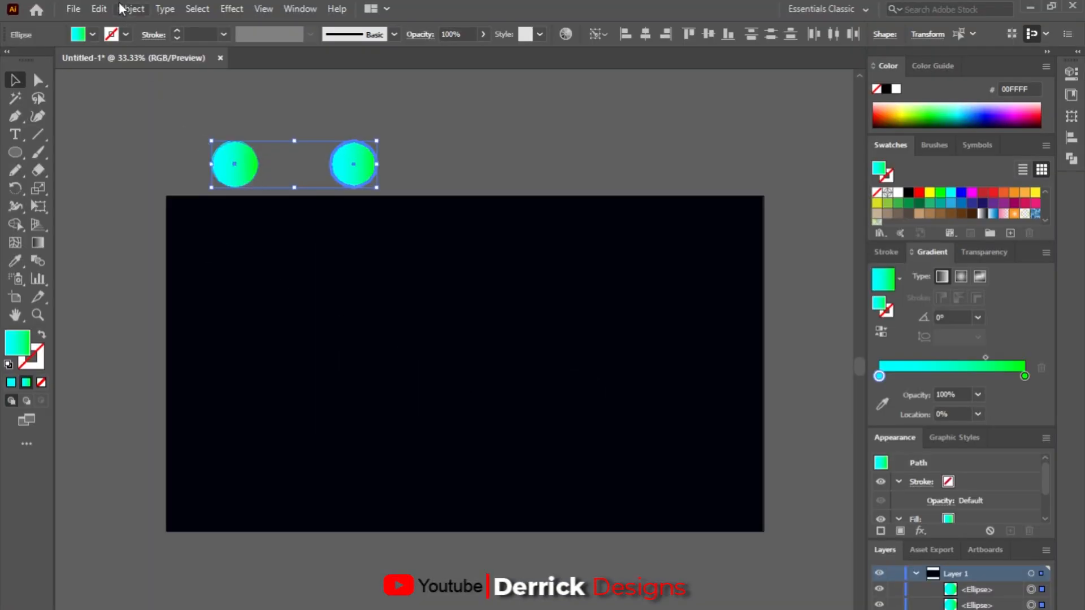
Blend the two cyan-green gradient circles and duplicate the resulting blend to its right above the artboard.
click(123, 9)
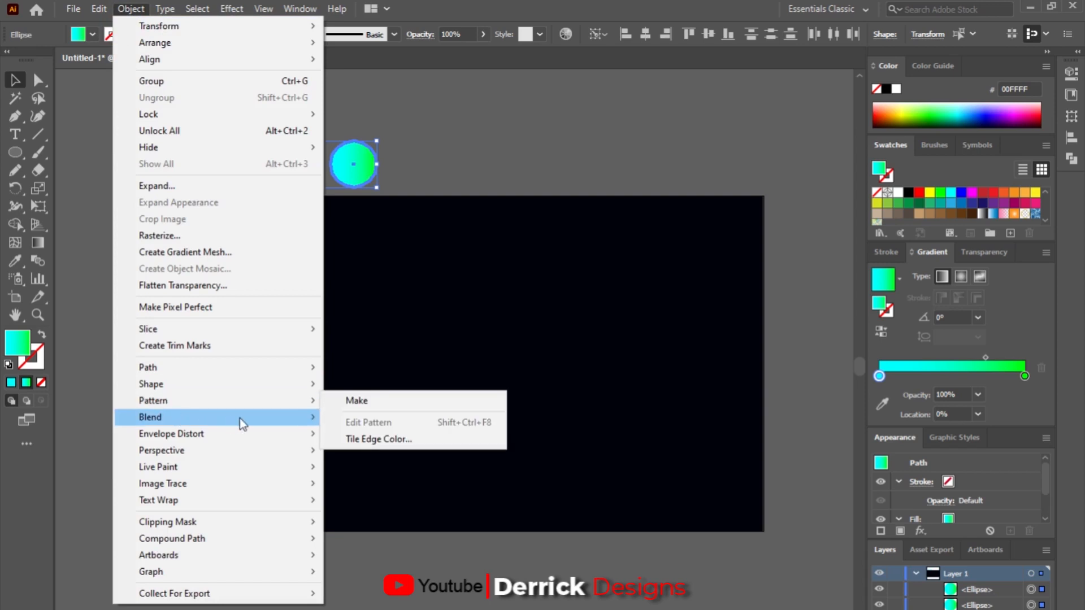
mouse_move(240, 418)
click(364, 419)
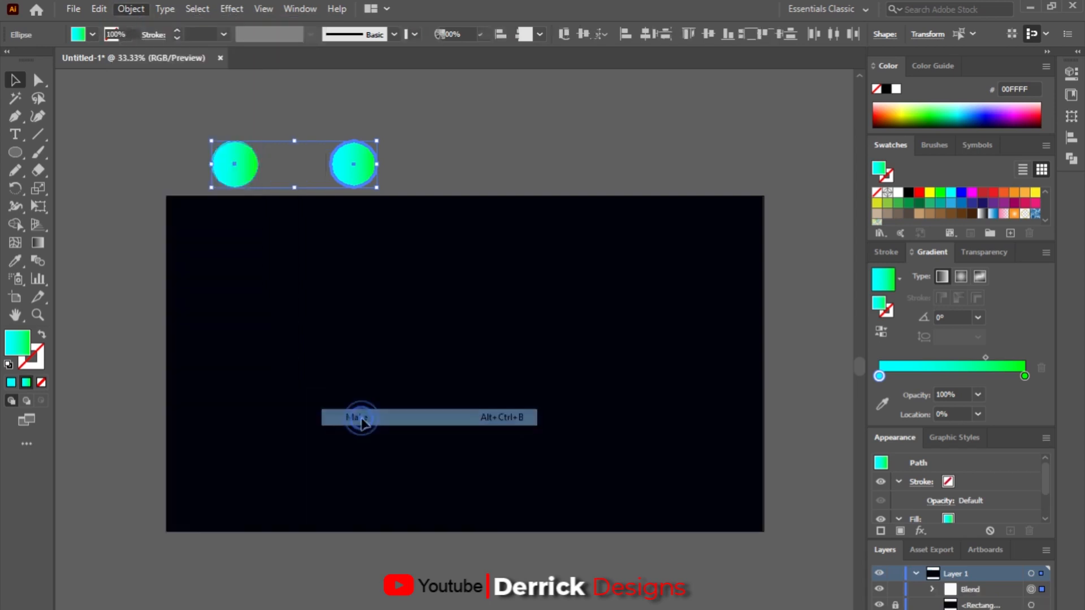
click(448, 166)
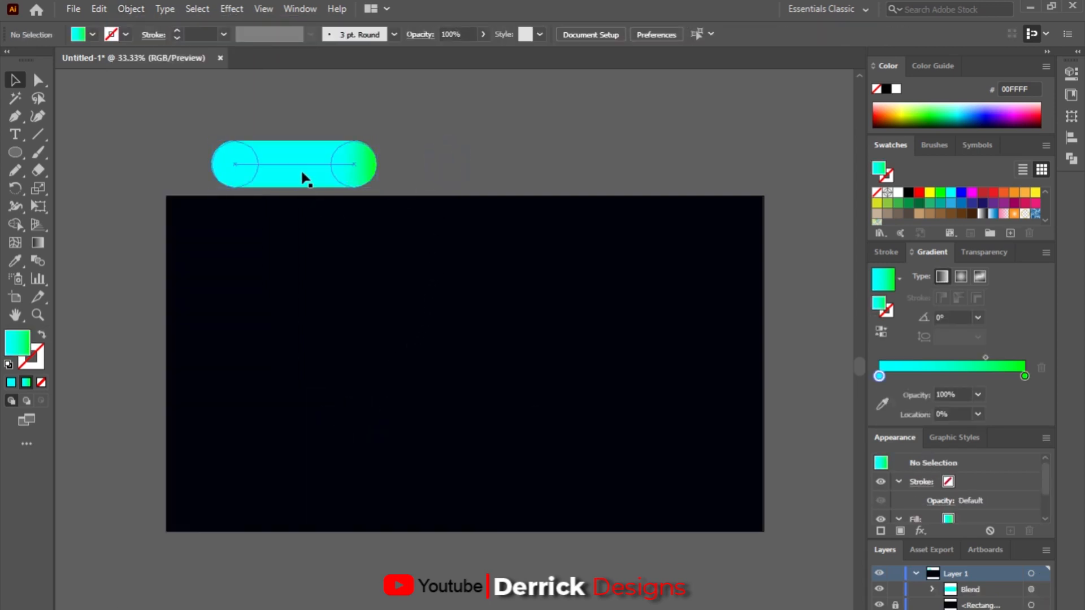
drag(302, 173, 567, 173)
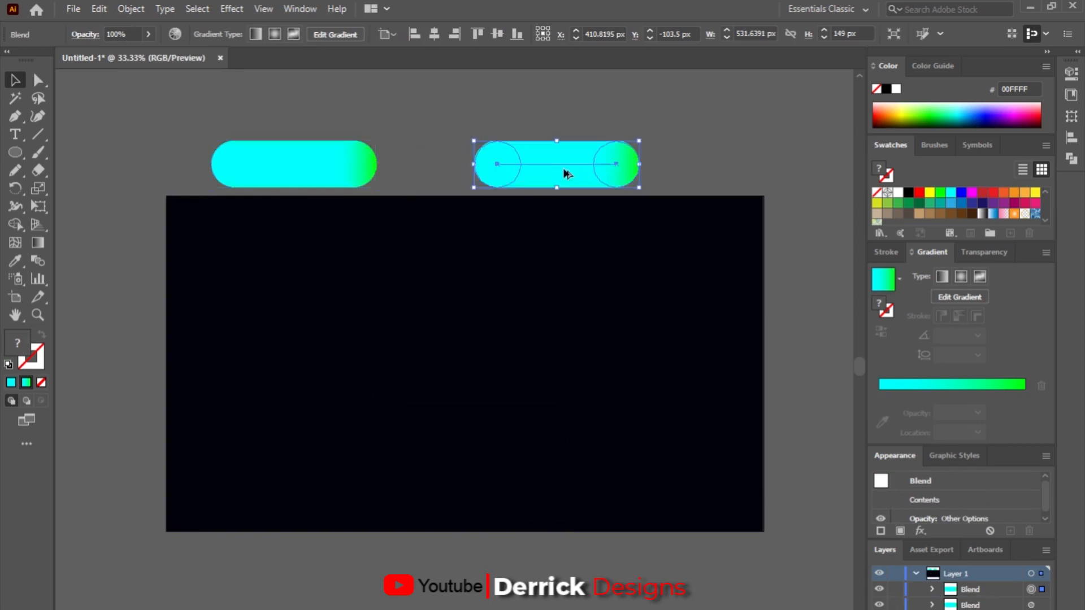
Set the Pencil tool's fidelity to the Smooth end of the scale.
double_click(15, 170)
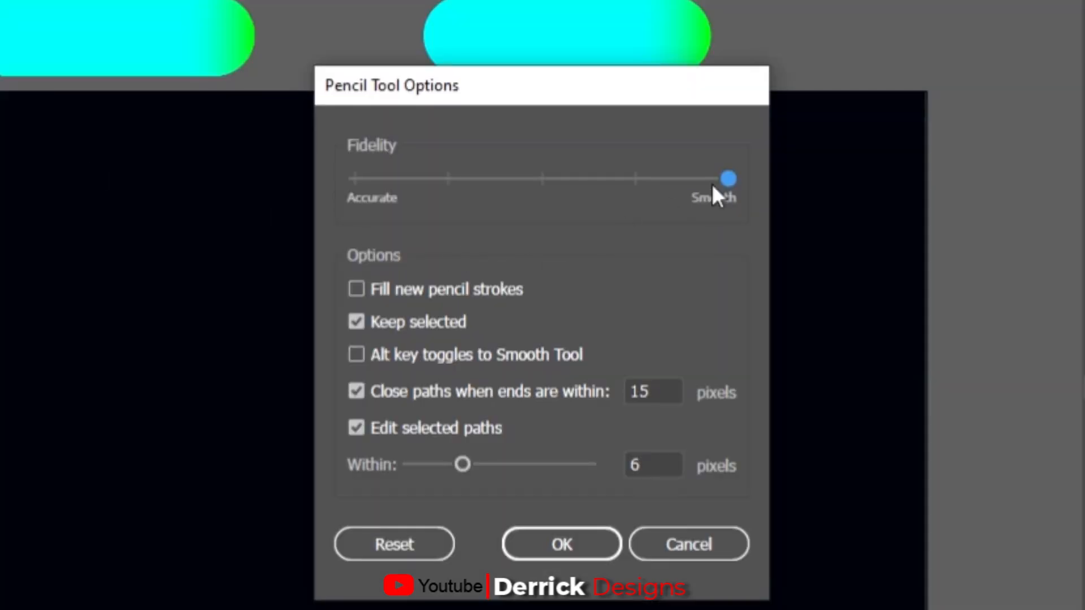
drag(727, 180, 819, 214)
click(545, 545)
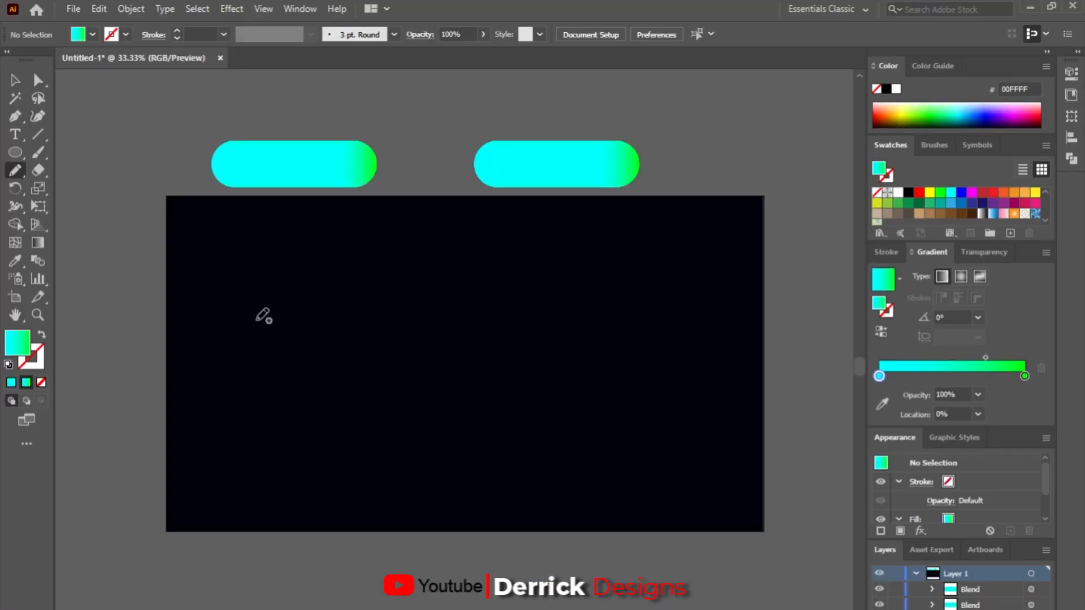
Draw a cursive w freehand on the artboard's left half and make it the spine of the left cyan-green blend.
mouse_move(264, 290)
mouse_down()
mouse_move(240, 364)
mouse_move(308, 340)
mouse_up()
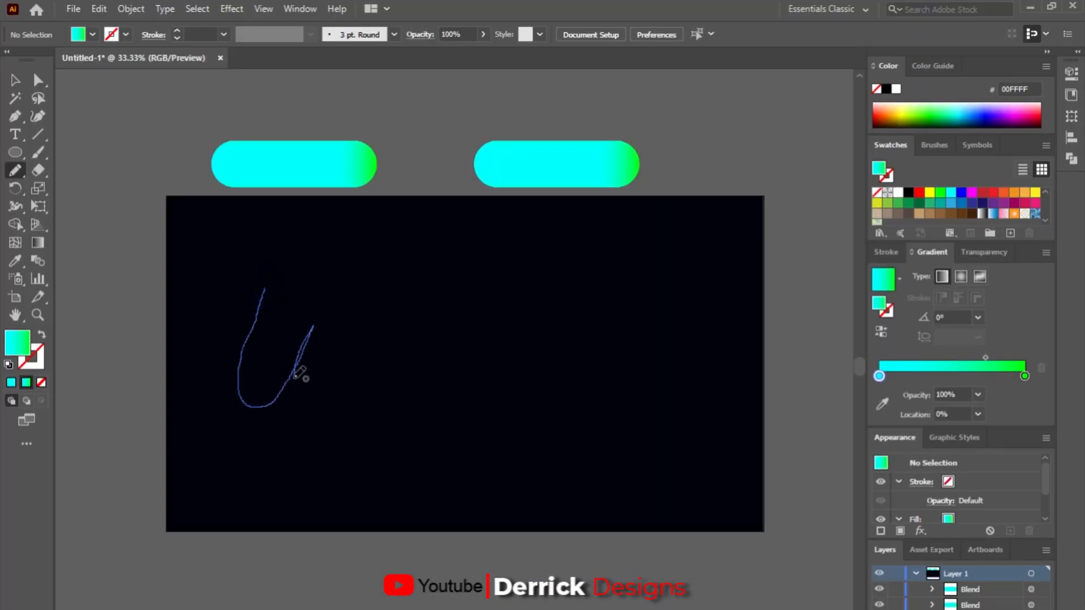
drag(383, 327, 397, 295)
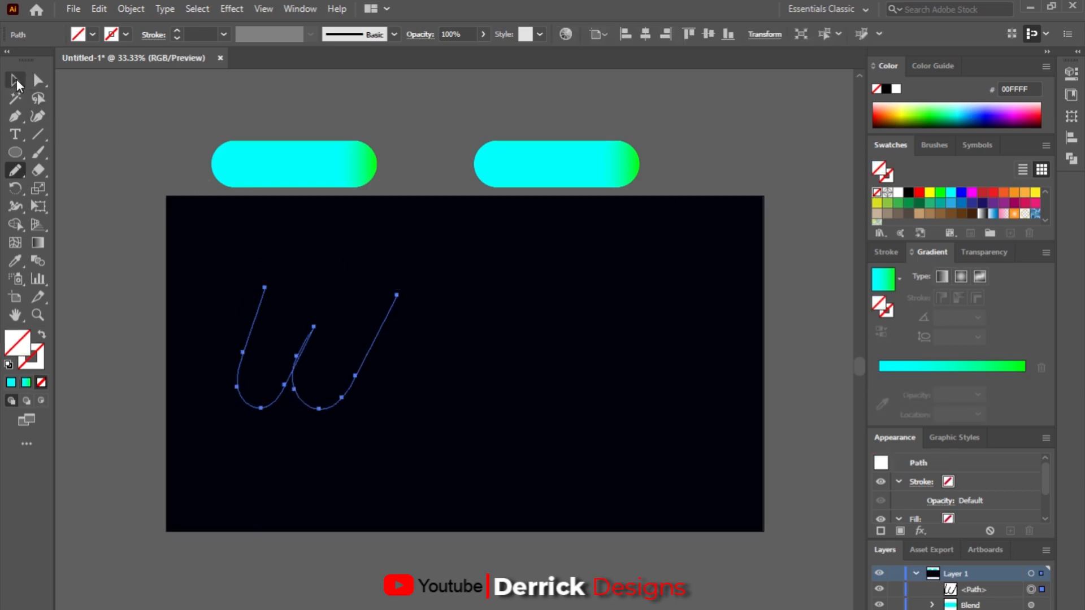
click(15, 81)
shift+click(300, 163)
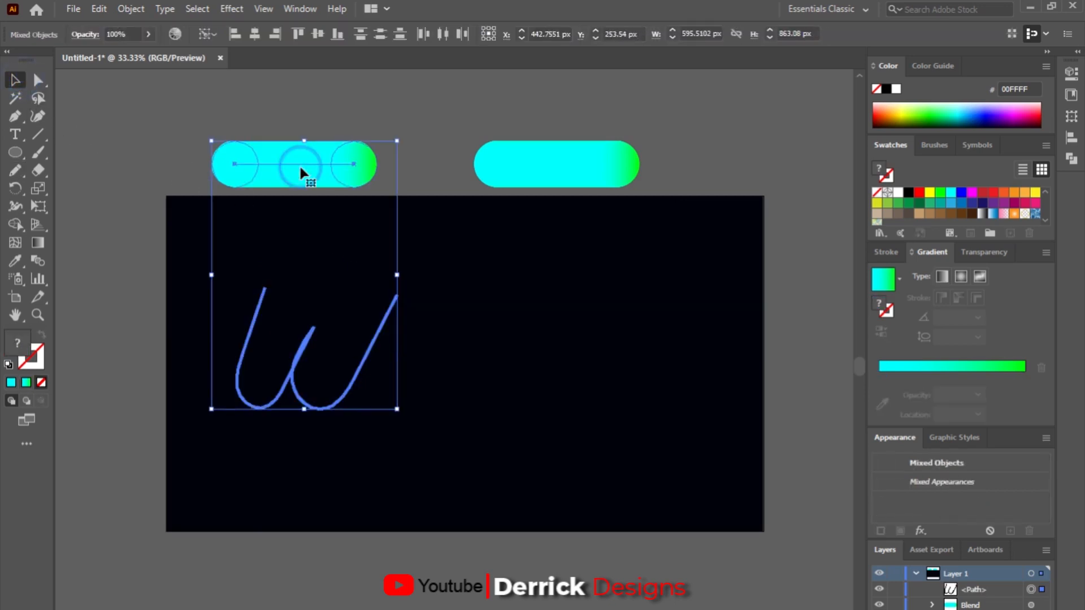
click(130, 8)
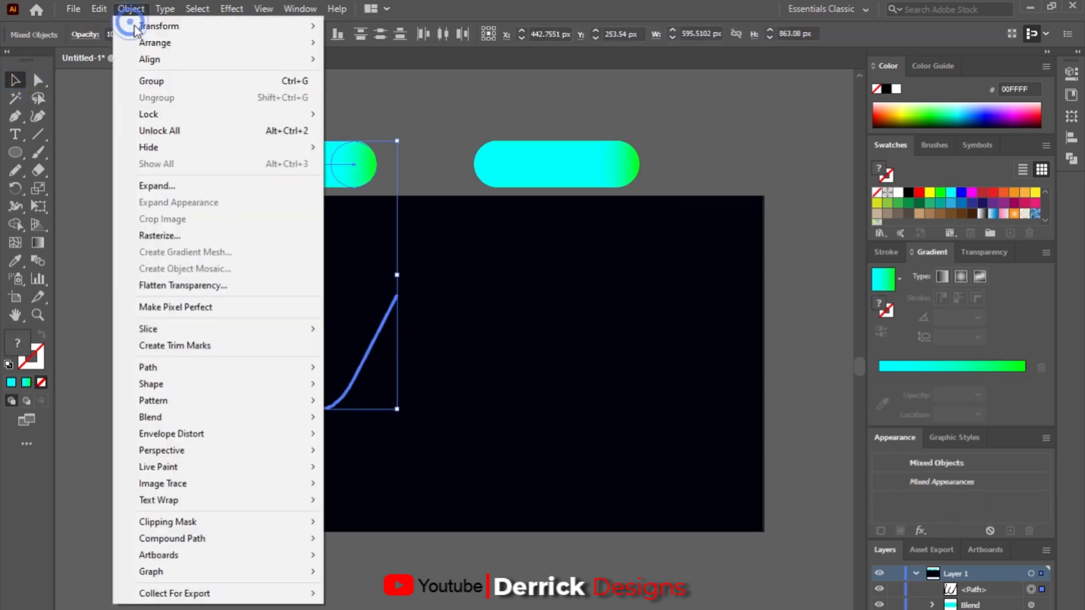
mouse_move(178, 428)
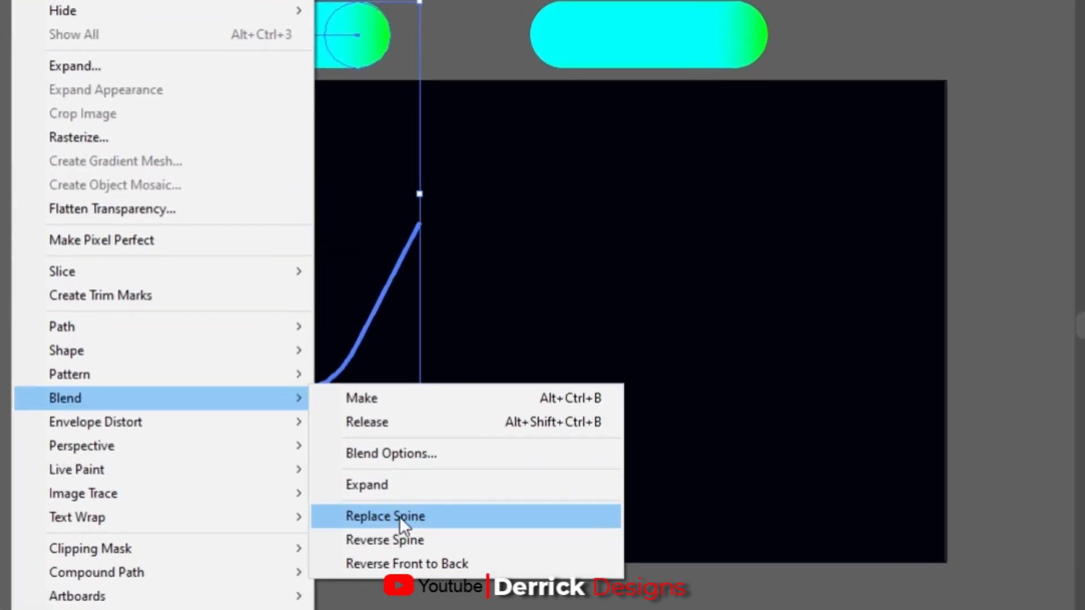
click(399, 516)
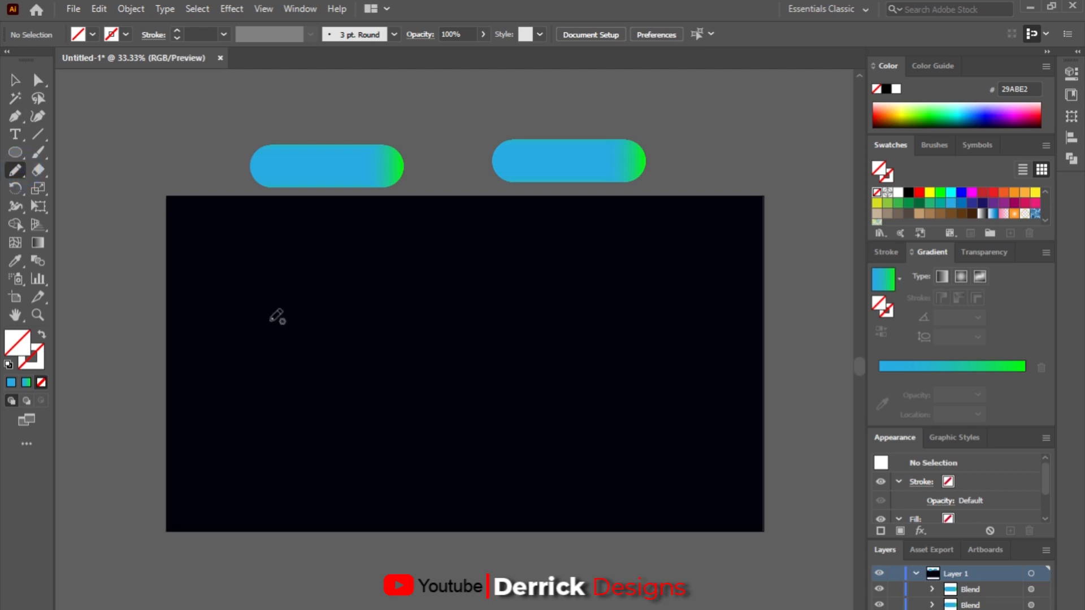
Draw a cursive w freehand on the artboard's left half and replace the left blue-green blend's spine with it.
mouse_move(270, 321)
mouse_down()
mouse_move(244, 441)
mouse_move(320, 369)
mouse_up()
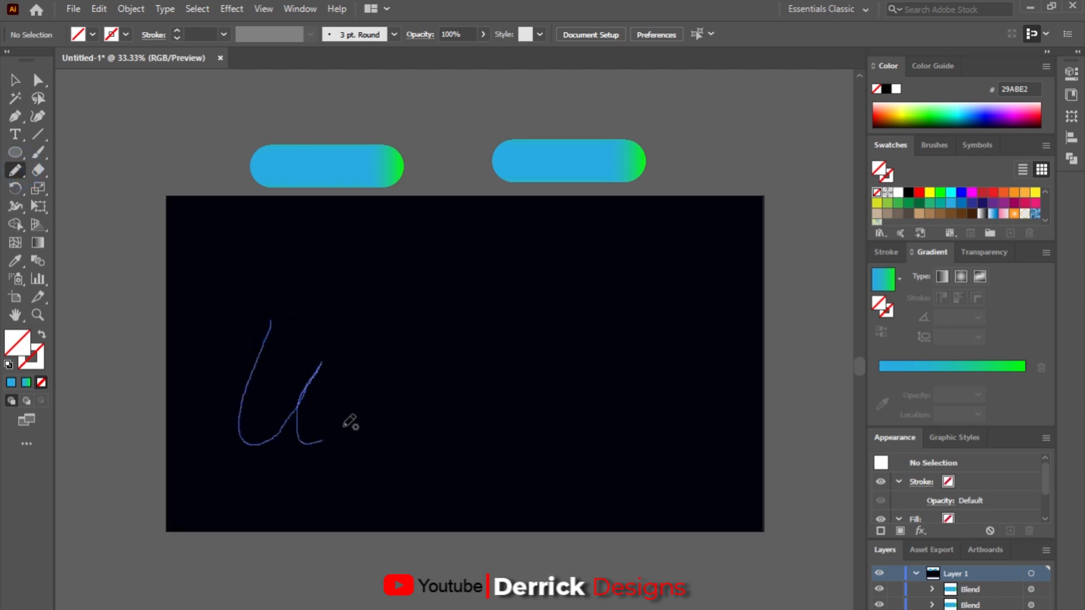
drag(403, 336, 402, 335)
click(16, 80)
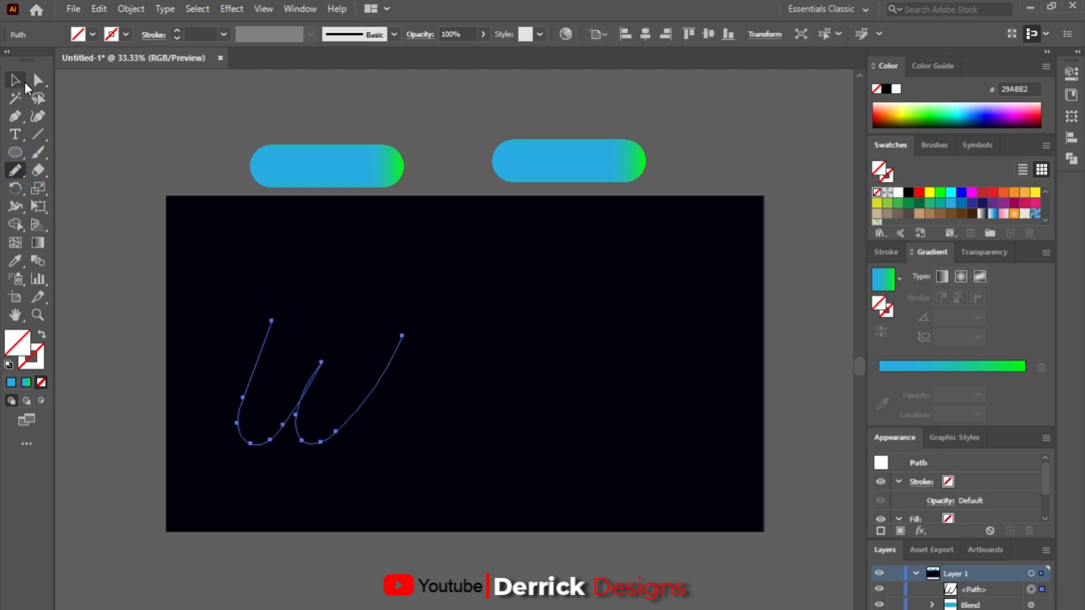
shift+click(329, 169)
click(129, 9)
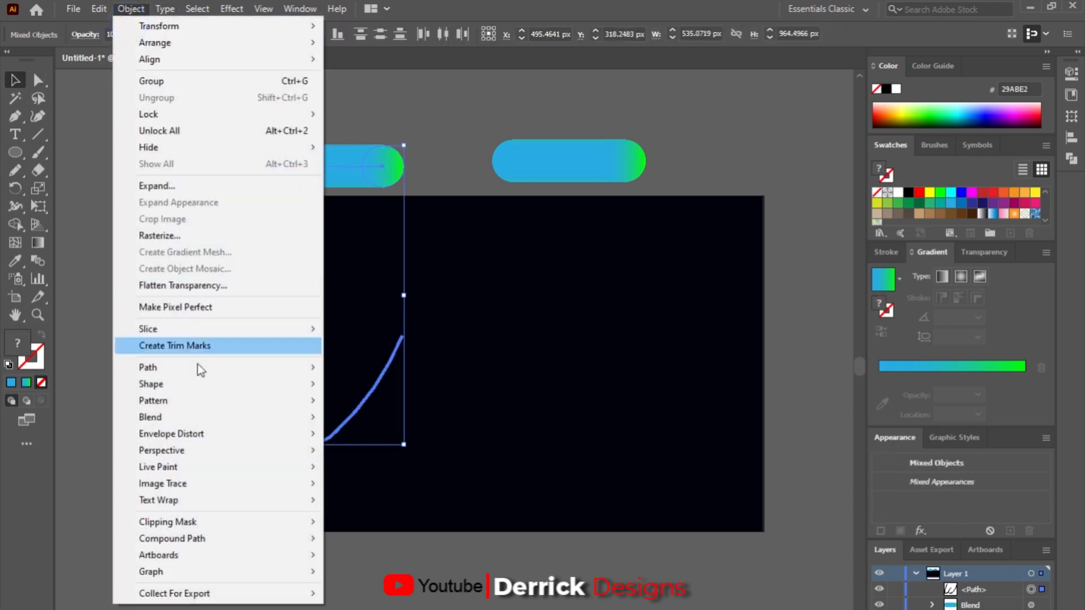
mouse_move(195, 417)
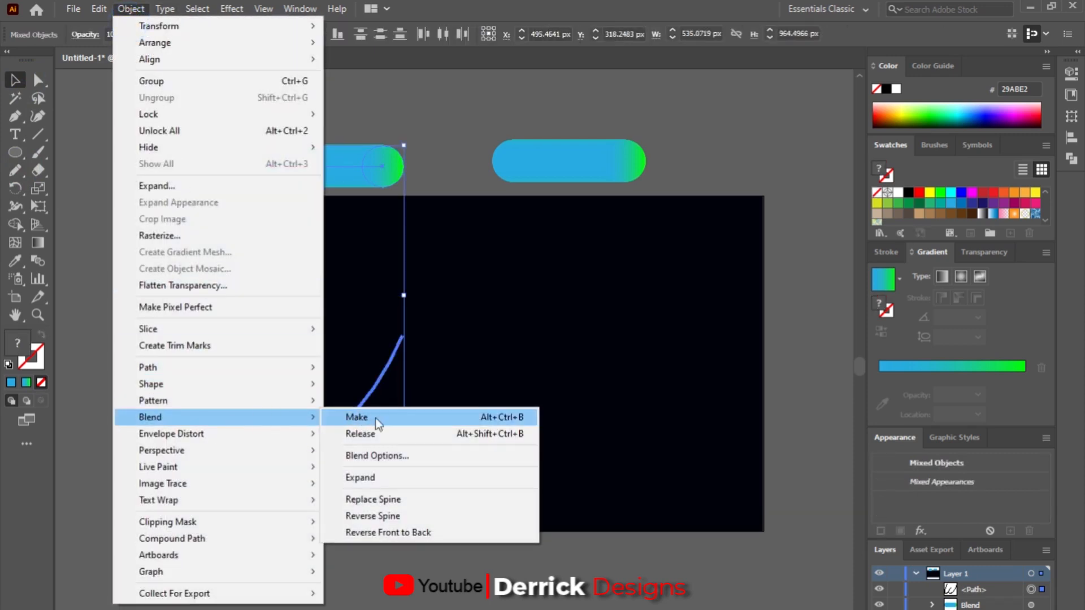
click(381, 499)
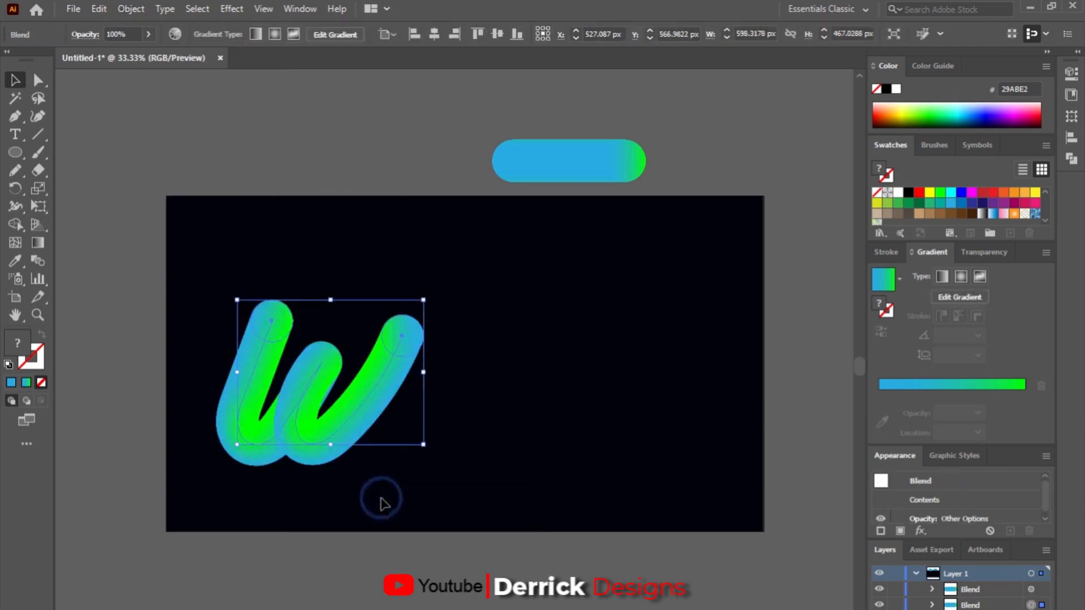
Move the blended w slightly up and to the left on the artboard.
click(381, 168)
drag(409, 376, 381, 339)
click(381, 198)
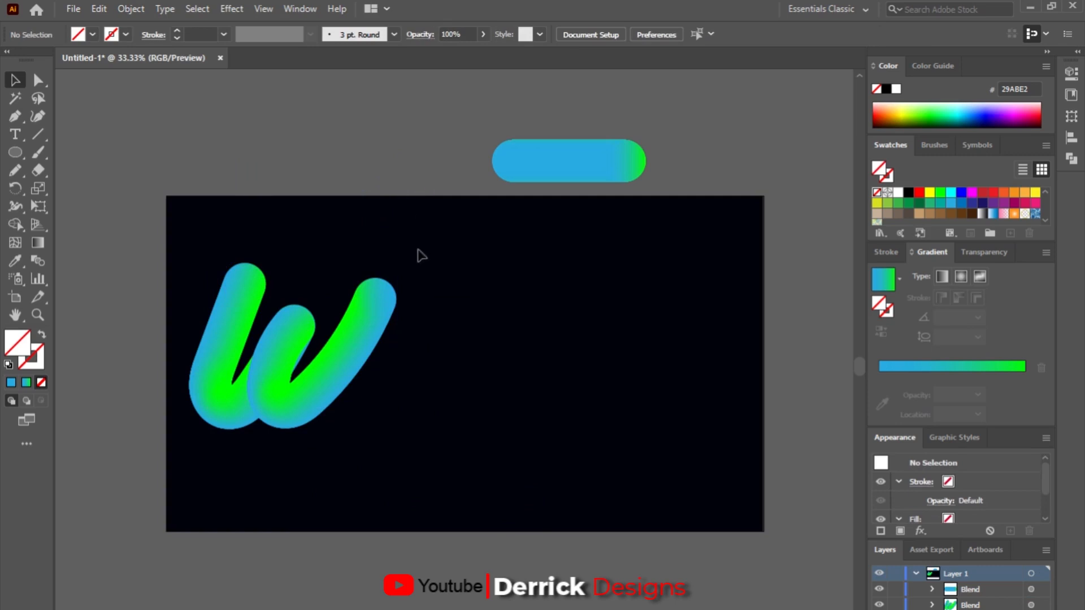
alt+scroll(383, 314, up, 2)
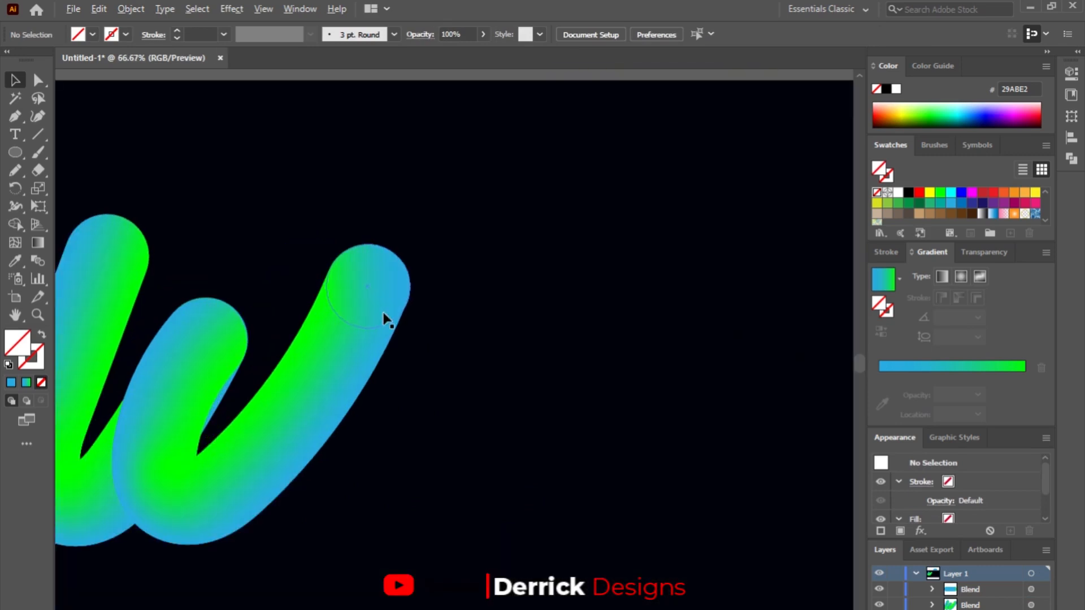
alt+scroll(383, 318, down, 3)
alt+scroll(384, 319, up, 1)
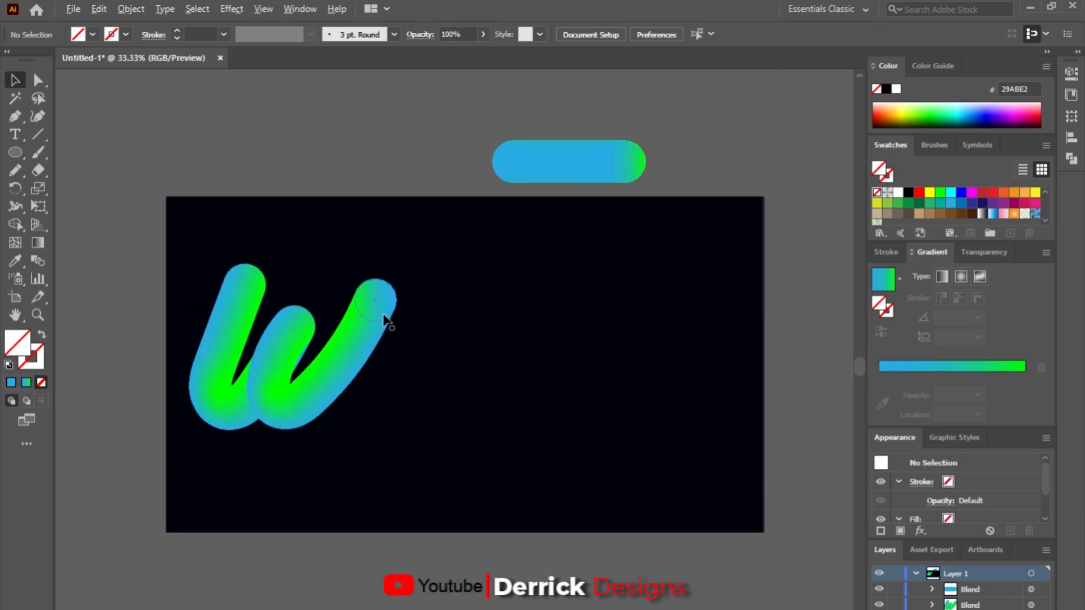
Duplicate the larger blue-green capsule blend to its right above the artboard.
click(564, 167)
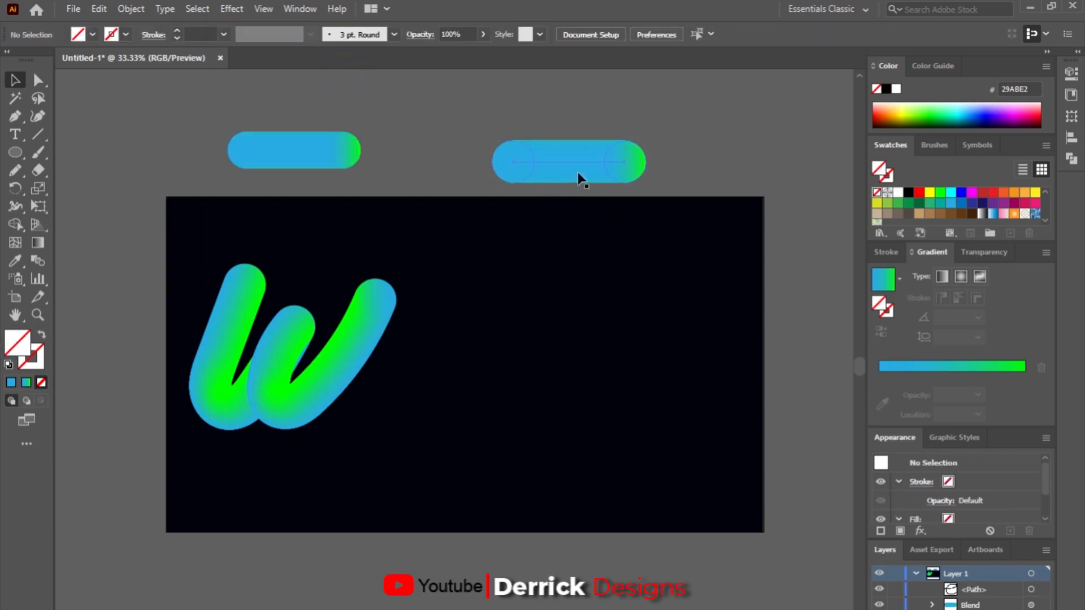
click(579, 172)
drag(579, 175, 756, 177)
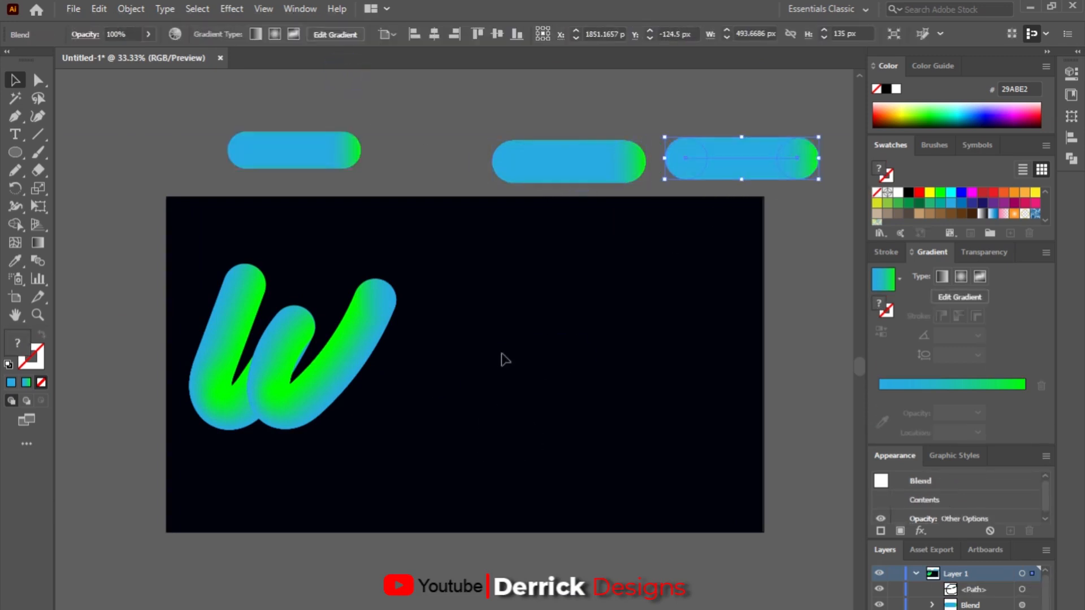
Replace the spine of the middle capsule blend with the handwritten e path.
click(505, 400)
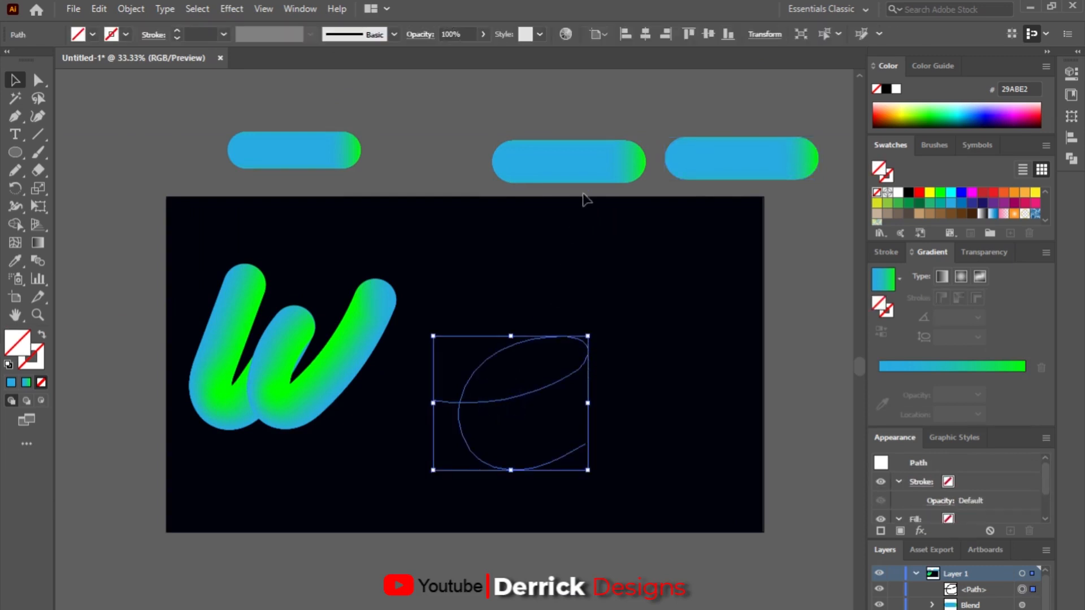
shift+click(595, 164)
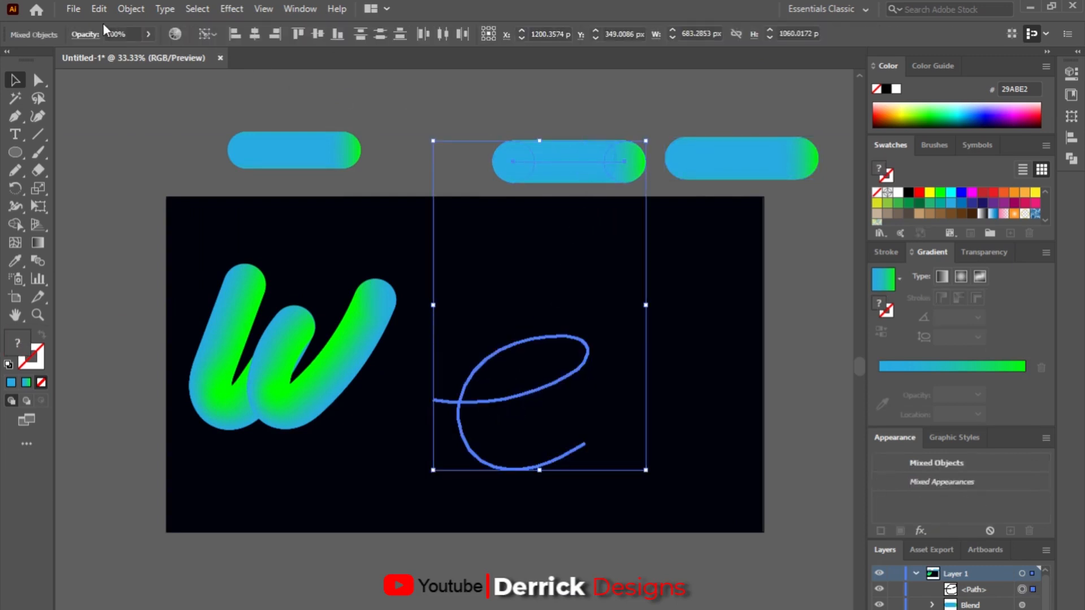
click(131, 8)
mouse_move(282, 419)
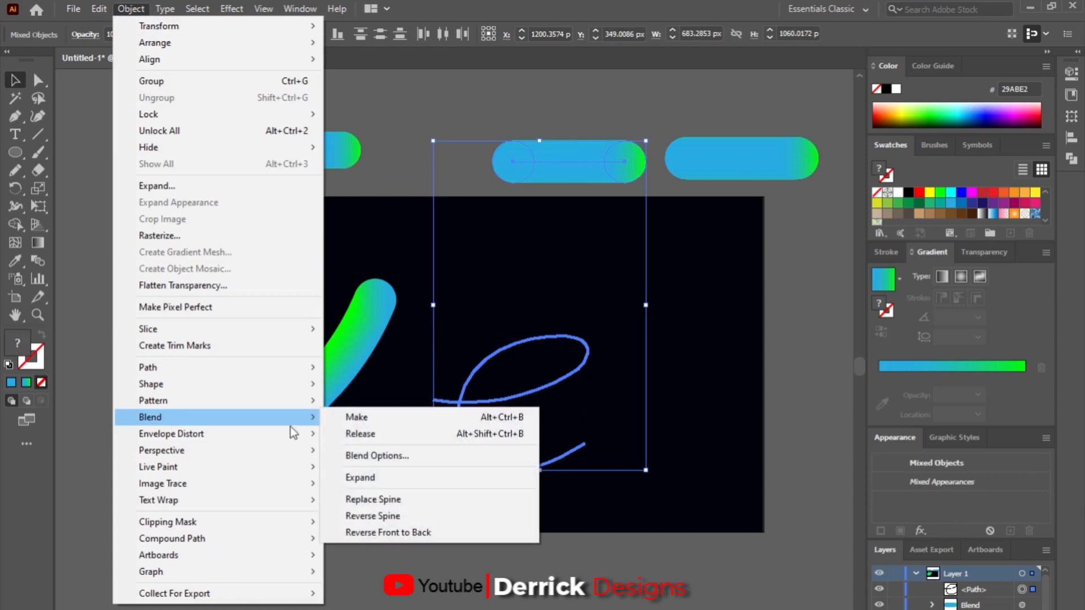
click(378, 498)
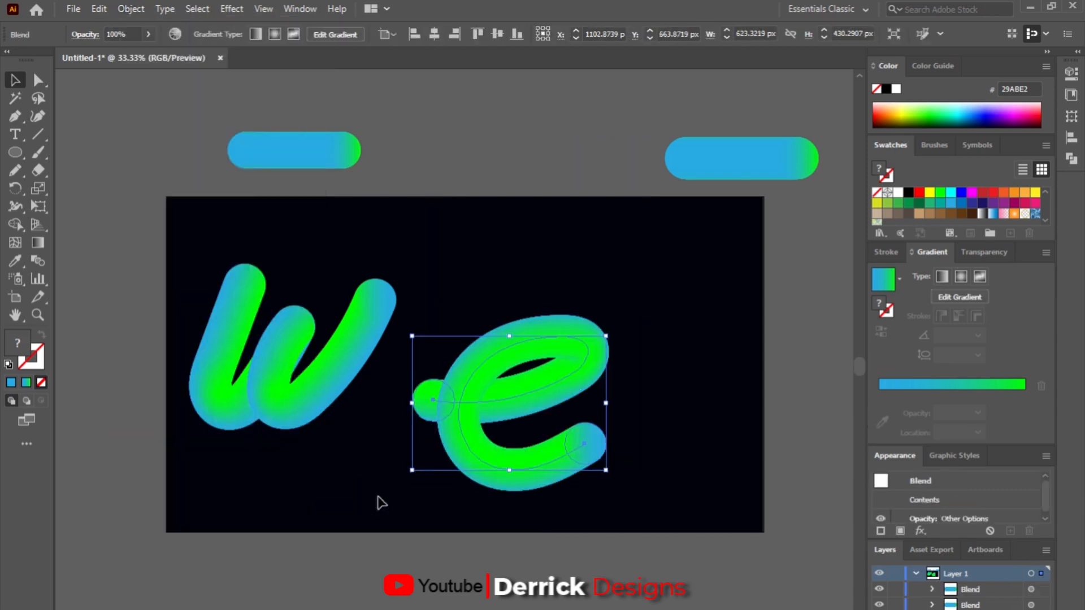
click(784, 306)
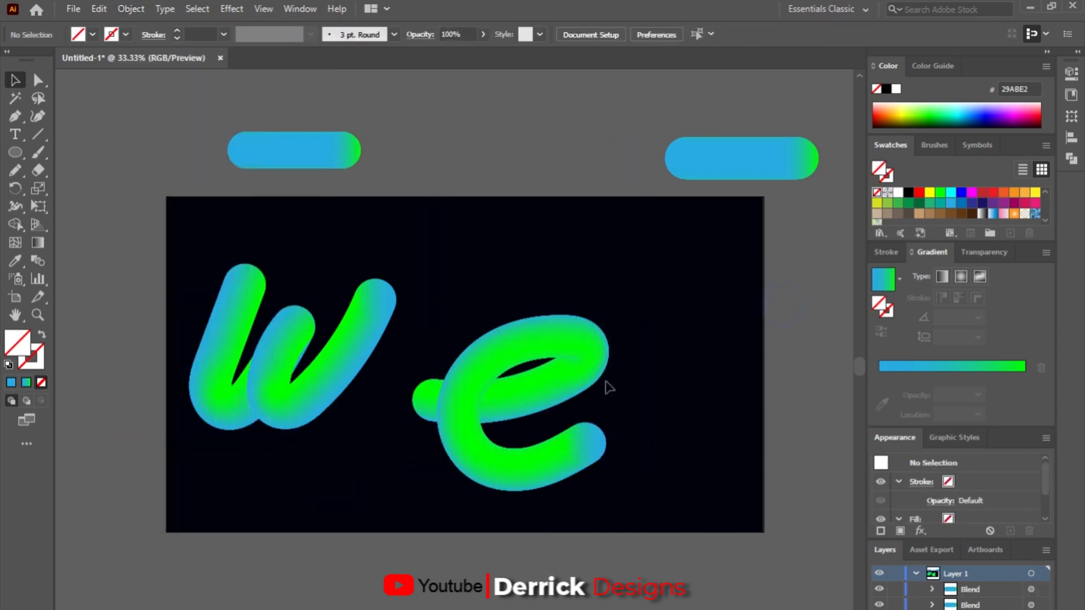
Scale the blended e down proportionally and position it to the right of the w.
drag(551, 398, 537, 359)
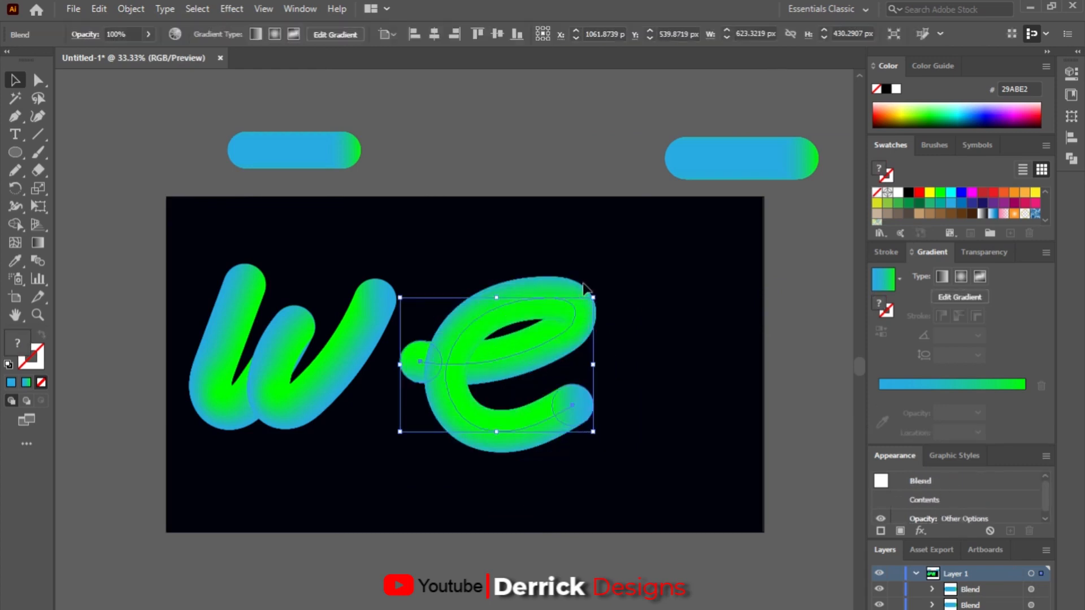
drag(594, 297, 502, 361)
drag(465, 395, 448, 374)
click(618, 356)
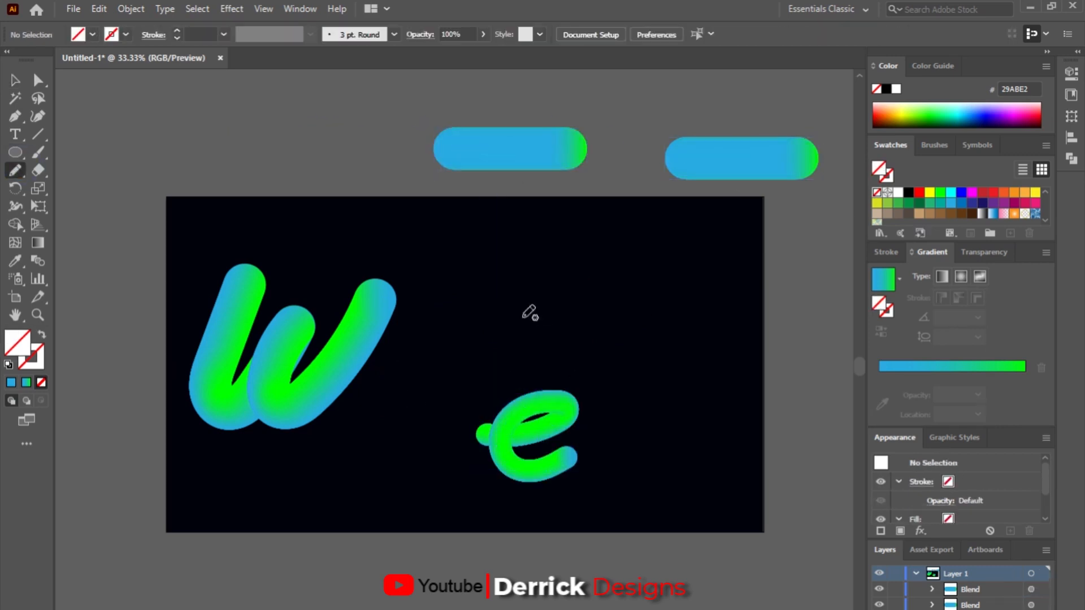
Draw a second handwritten e path above the small e and try it as the replacement spine for the middle capsule blend.
mouse_move(531, 323)
mouse_down()
mouse_move(641, 246)
mouse_move(680, 329)
mouse_up()
click(16, 80)
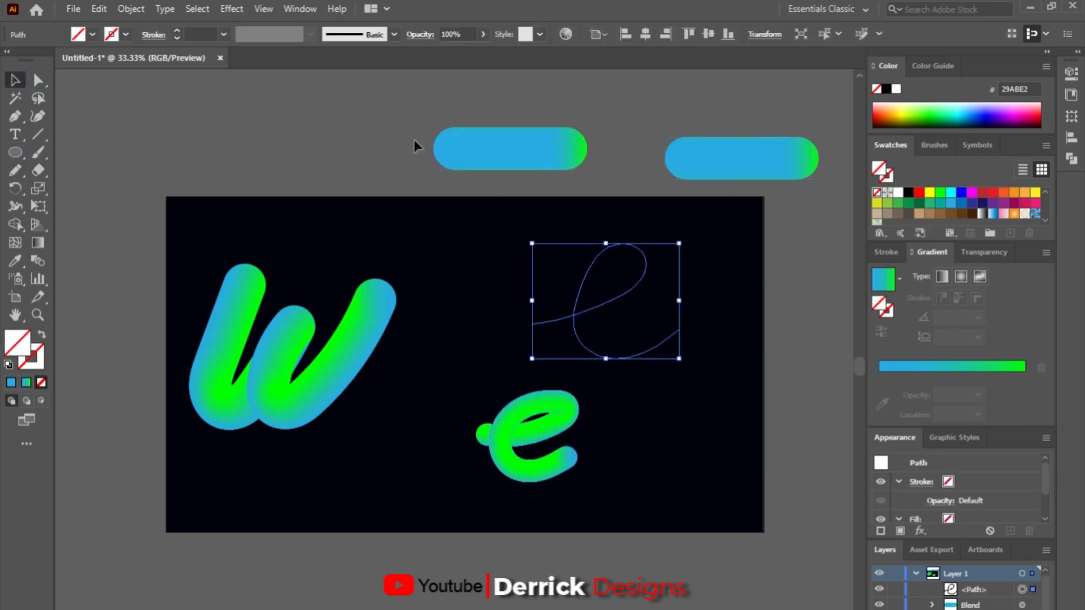
shift+click(455, 148)
click(131, 9)
mouse_move(155, 417)
click(375, 501)
drag(509, 445, 390, 541)
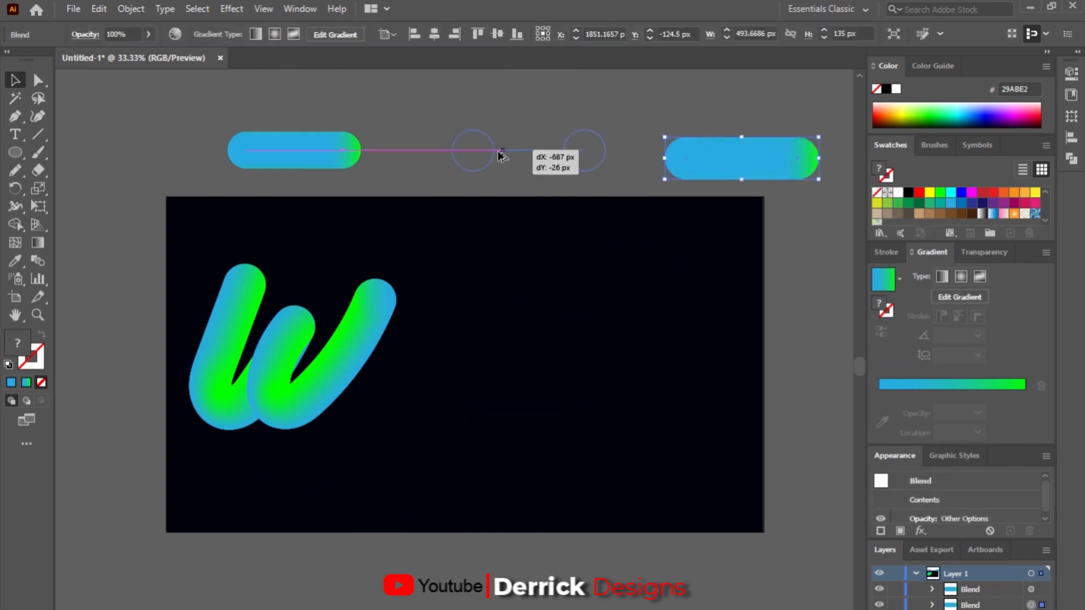
Duplicate the right capsule blend to the middle above the artboard and draw a handwritten e path right of the w.
drag(501, 157, 489, 155)
click(15, 170)
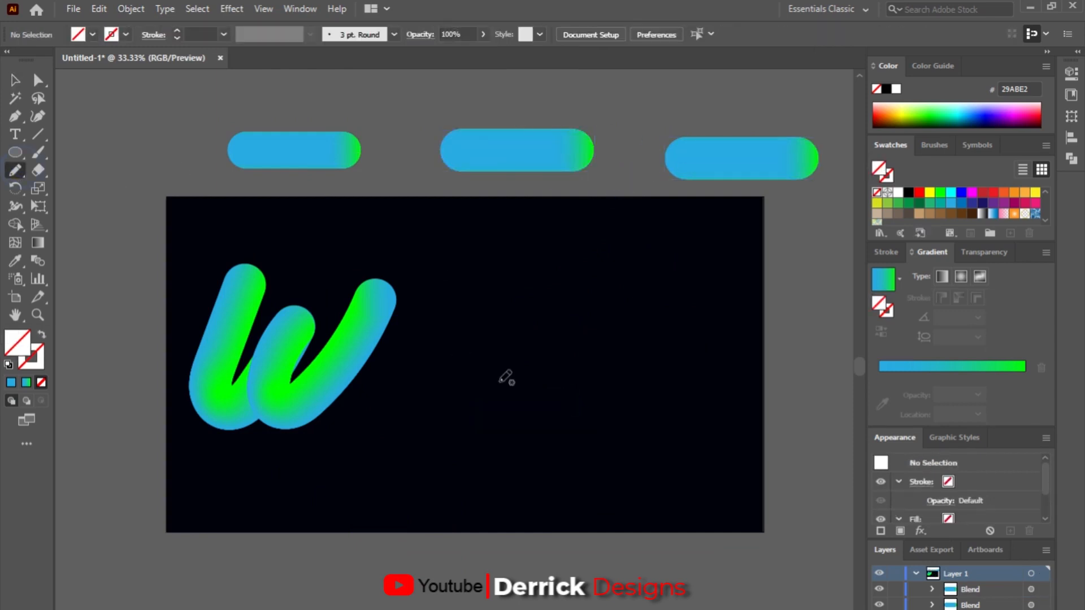
drag(428, 377, 562, 404)
Replace the spine of the middle capsule blend with the handwritten e path.
click(15, 80)
shift+click(491, 154)
click(131, 9)
mouse_move(254, 421)
click(382, 500)
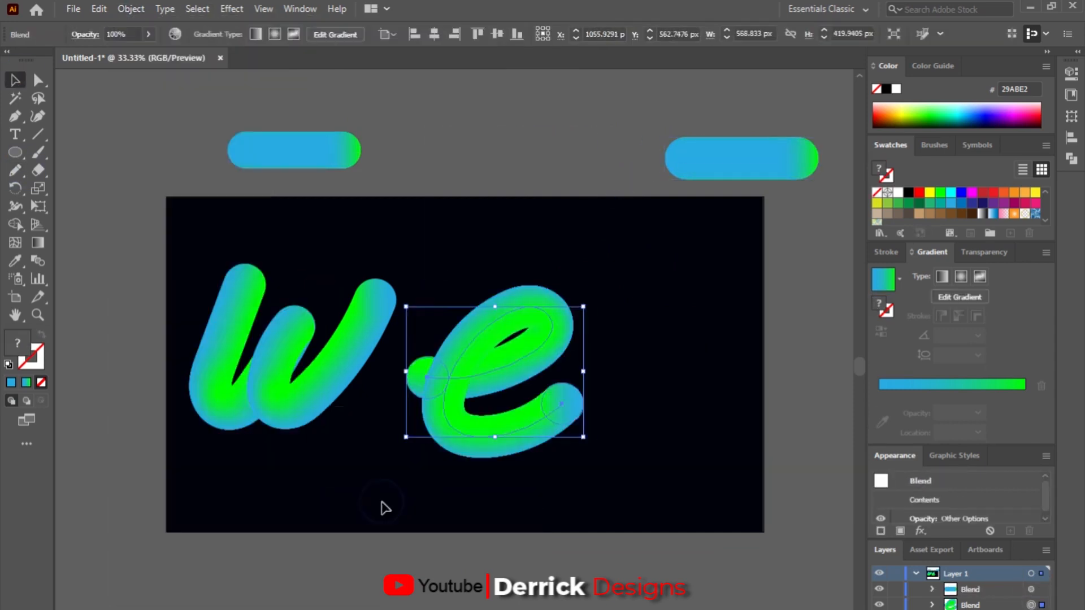
Scale the e and the w down proportionally and place them side by side at the artboard's lower left.
click(609, 354)
drag(521, 367, 475, 377)
drag(538, 316, 461, 372)
drag(353, 345, 336, 384)
drag(380, 303, 341, 332)
drag(410, 408, 361, 419)
Duplicate the right capsule blend to the middle and draw a handwritten L path right of the e.
drag(701, 158, 447, 161)
click(15, 170)
drag(500, 300, 513, 441)
key(ctrl+z)
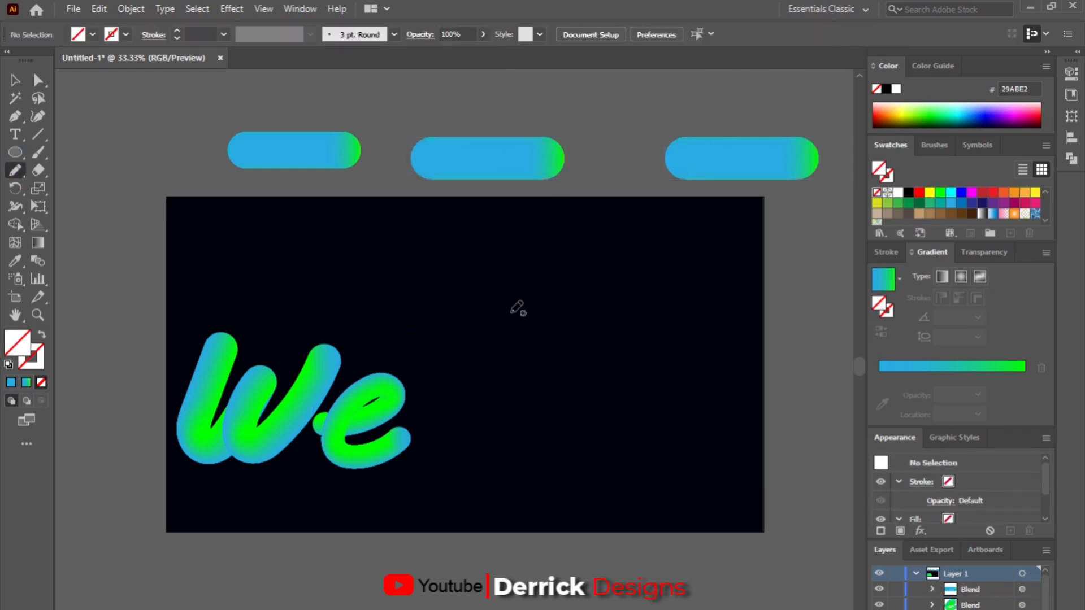
drag(516, 307, 531, 448)
Replace the spine of the middle capsule blend with the handwritten L path.
key(v)
shift+click(484, 170)
click(131, 9)
mouse_move(249, 417)
click(386, 502)
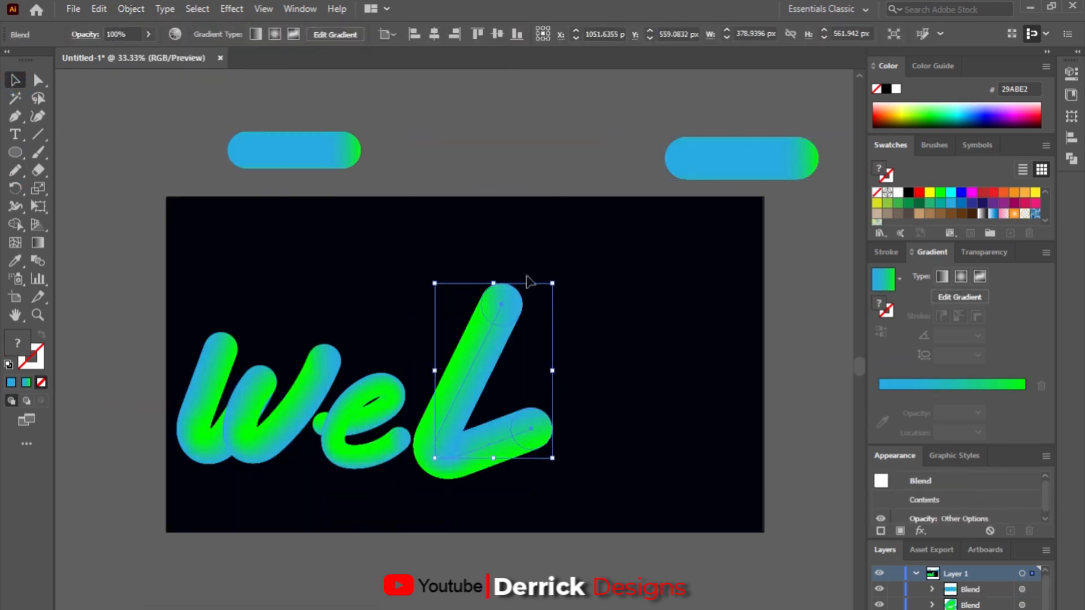
Scale the blended L down to fit closely beside the e and bring it to the front.
drag(552, 284, 518, 332)
drag(446, 421, 424, 420)
drag(496, 332, 487, 344)
drag(431, 383, 435, 376)
right_click(436, 376)
click(610, 546)
drag(446, 437, 439, 439)
click(551, 334)
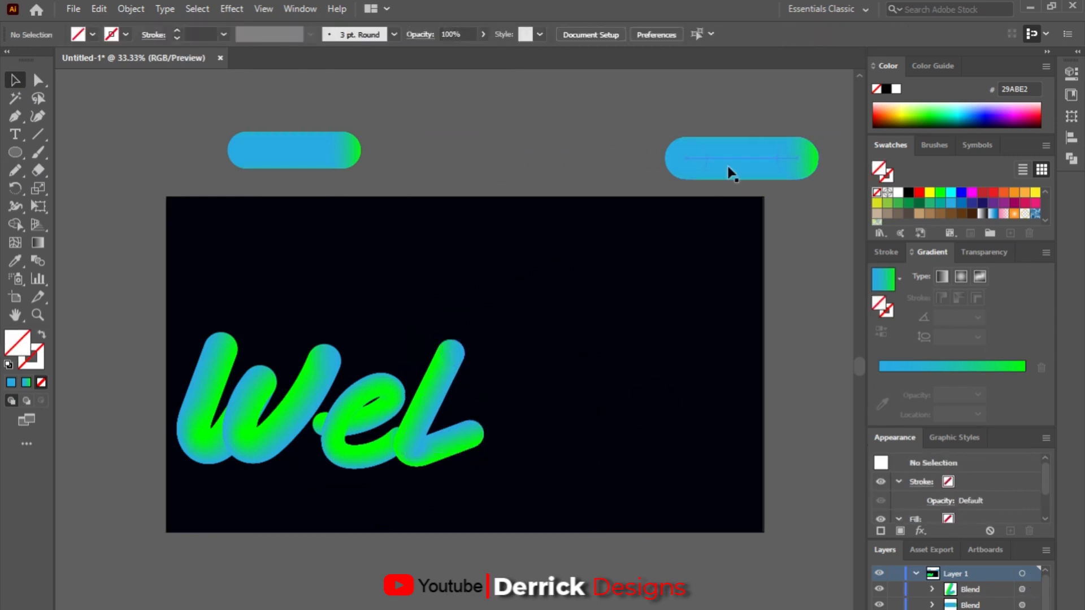
Duplicate the right capsule blend to the middle and draw a handwritten c path right of the L.
drag(730, 168, 515, 169)
click(649, 346)
key(n)
drag(615, 342, 615, 425)
Replace the spine of the middle capsule blend with the handwritten c path.
key(v)
shift+click(531, 160)
click(131, 9)
mouse_move(249, 418)
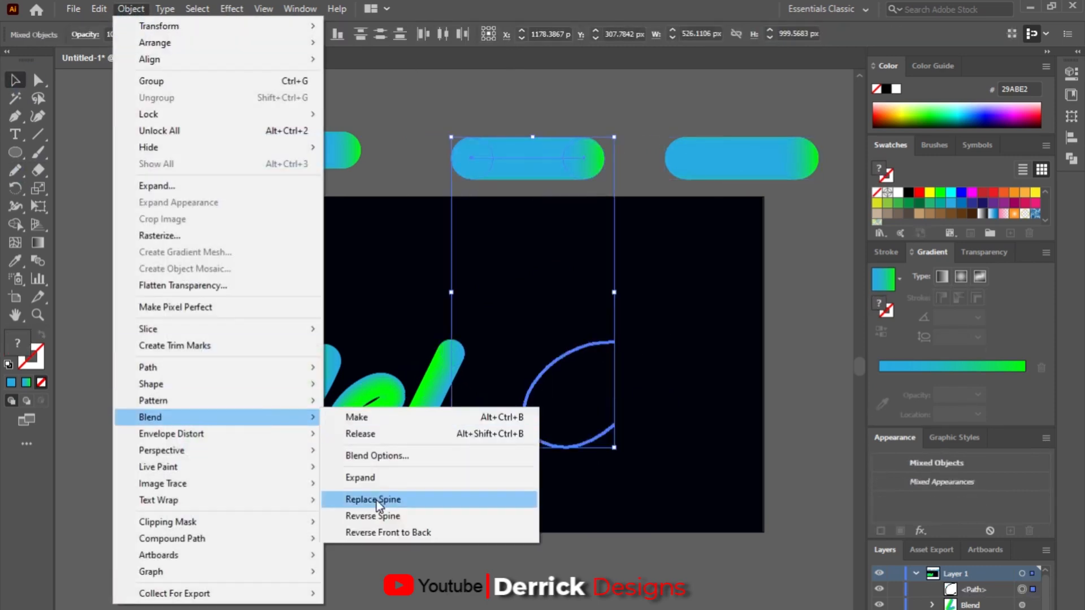
click(379, 502)
Scale the blended c down, move it against the L and bring it to the front.
drag(636, 320, 591, 372)
drag(532, 408, 480, 411)
right_click(519, 391)
click(693, 560)
click(599, 328)
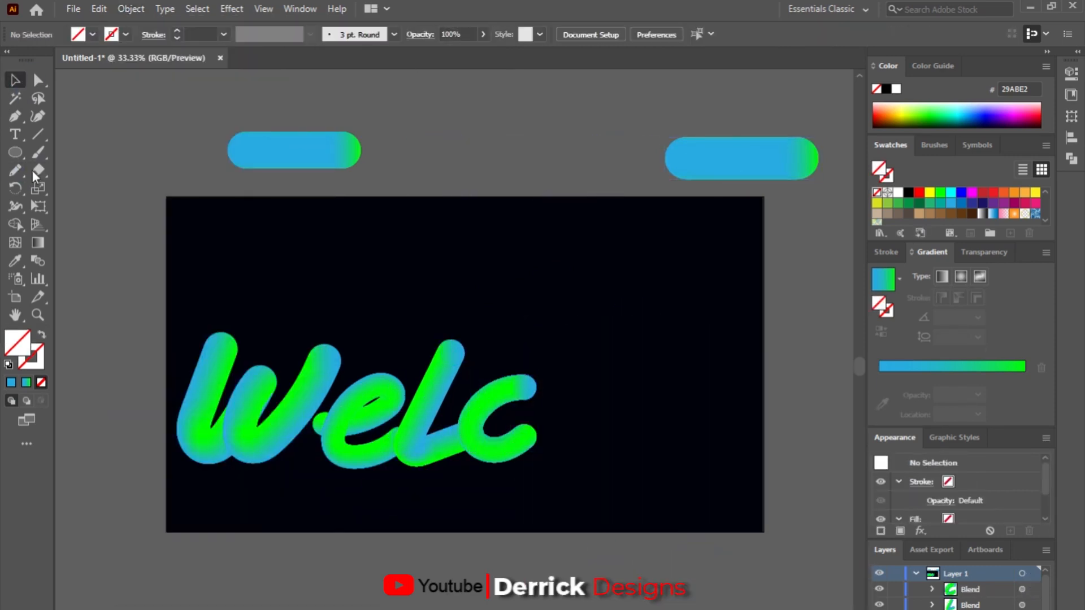
Draw a large open o path right of the c and duplicate the right capsule blend to the middle.
click(16, 170)
mouse_move(603, 370)
mouse_down()
mouse_move(621, 462)
mouse_move(606, 380)
mouse_up()
click(15, 79)
drag(794, 170, 570, 156)
Try replacing the spine of the middle capsule blend with the large o path.
shift+click(681, 370)
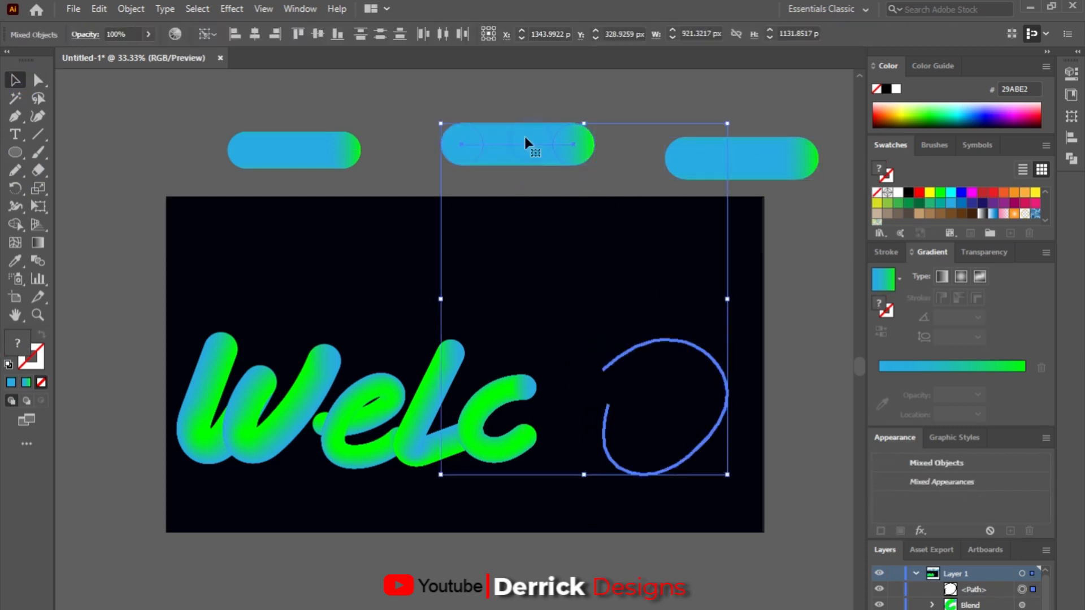
click(130, 9)
click(389, 501)
click(793, 408)
key(ctrl+z)
key(ctrl+z)
Delete the large o path and draw a smaller open o path just right of the c.
click(805, 408)
click(726, 395)
key(Delete)
click(15, 171)
mouse_move(598, 378)
mouse_down()
mouse_move(593, 392)
mouse_move(594, 380)
mouse_move(608, 380)
mouse_move(569, 393)
mouse_up()
key(ctrl+z)
click(15, 80)
key(ctrl+z)
click(15, 170)
Replace the spine of the middle capsule blend with the smaller o path.
click(15, 80)
shift+click(523, 147)
click(130, 10)
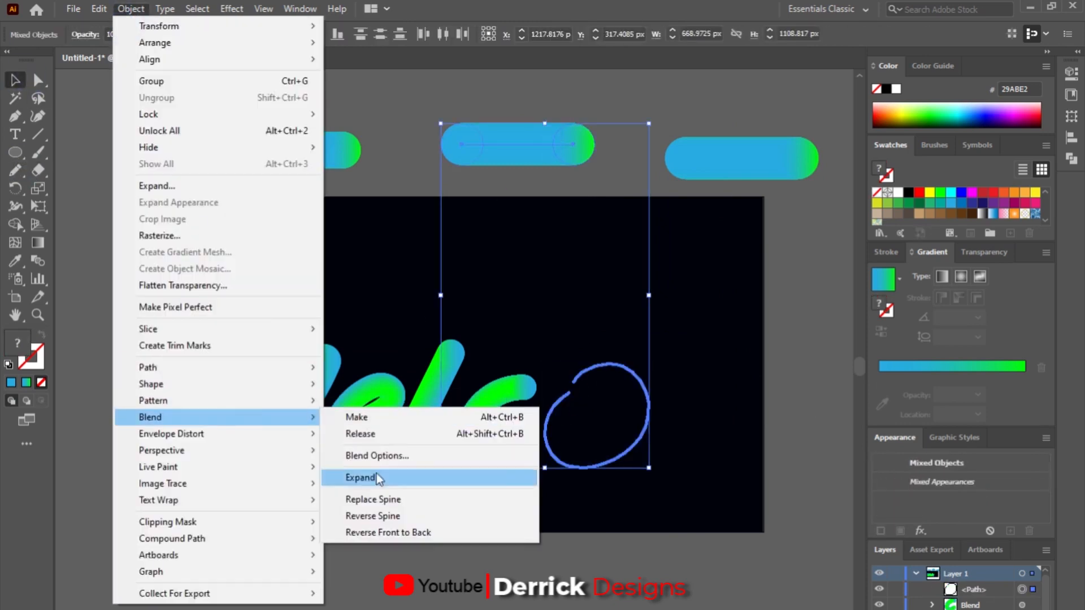
click(389, 502)
Scale the blended o down, move it against the c and bring it to the front.
drag(650, 362, 617, 397)
drag(571, 425, 558, 409)
right_click(546, 427)
mouse_move(593, 520)
click(763, 521)
click(832, 419)
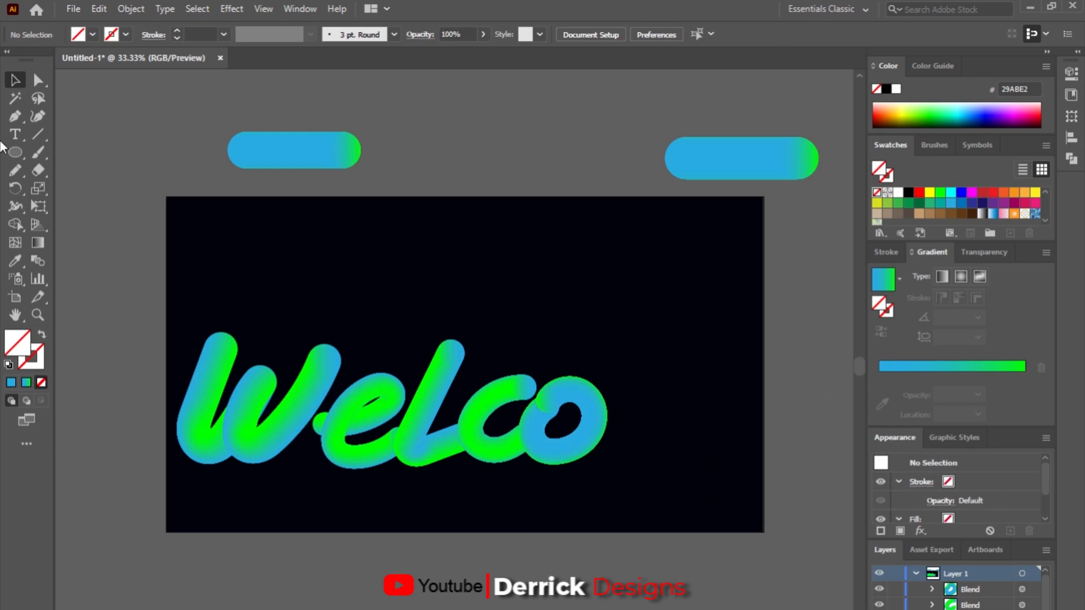
Draw a handwritten m path above the lettering and duplicate the right capsule blend to the middle.
click(15, 171)
mouse_move(273, 329)
mouse_down()
mouse_move(361, 242)
mouse_move(394, 342)
mouse_up()
click(16, 80)
drag(760, 159, 516, 150)
Replace the spine of the middle capsule blend with the handwritten m path.
click(443, 254)
shift+click(497, 152)
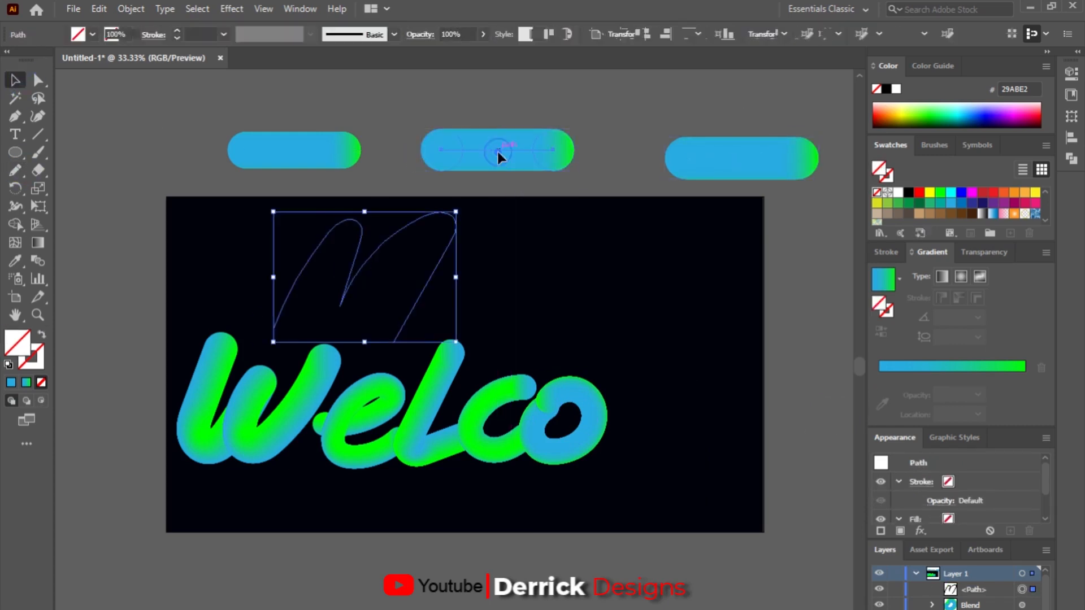
click(130, 9)
mouse_move(339, 480)
click(382, 496)
Scale the blended m down, place it right of the o and bring it to the front.
drag(431, 243, 714, 394)
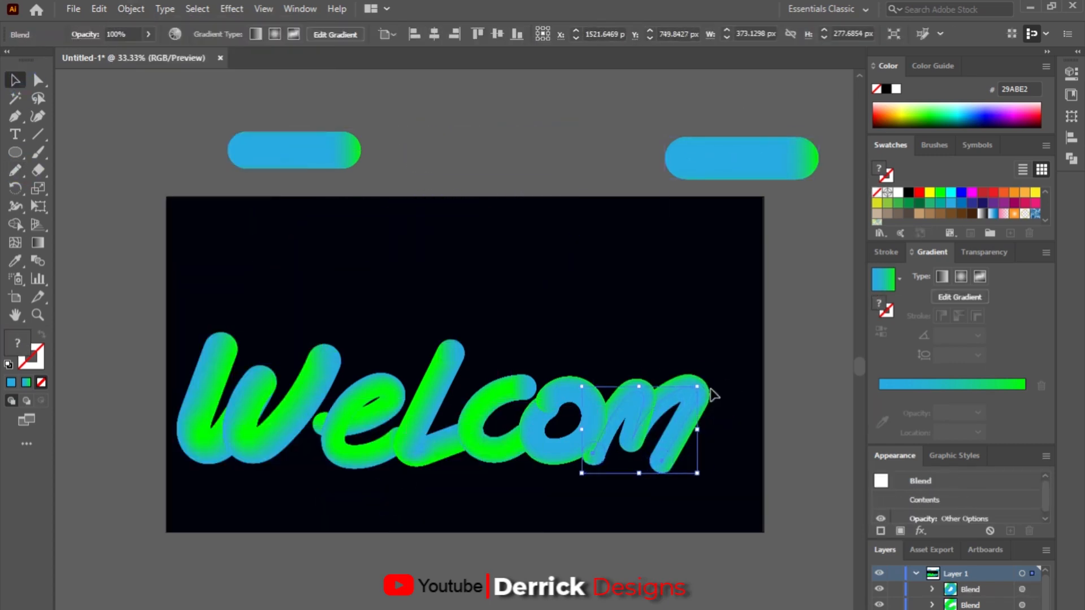
right_click(677, 394)
mouse_move(818, 565)
click(862, 565)
click(735, 508)
Move the w slightly right against the first e and bring it to the front.
drag(222, 429, 235, 430)
right_click(286, 429)
click(458, 594)
click(386, 519)
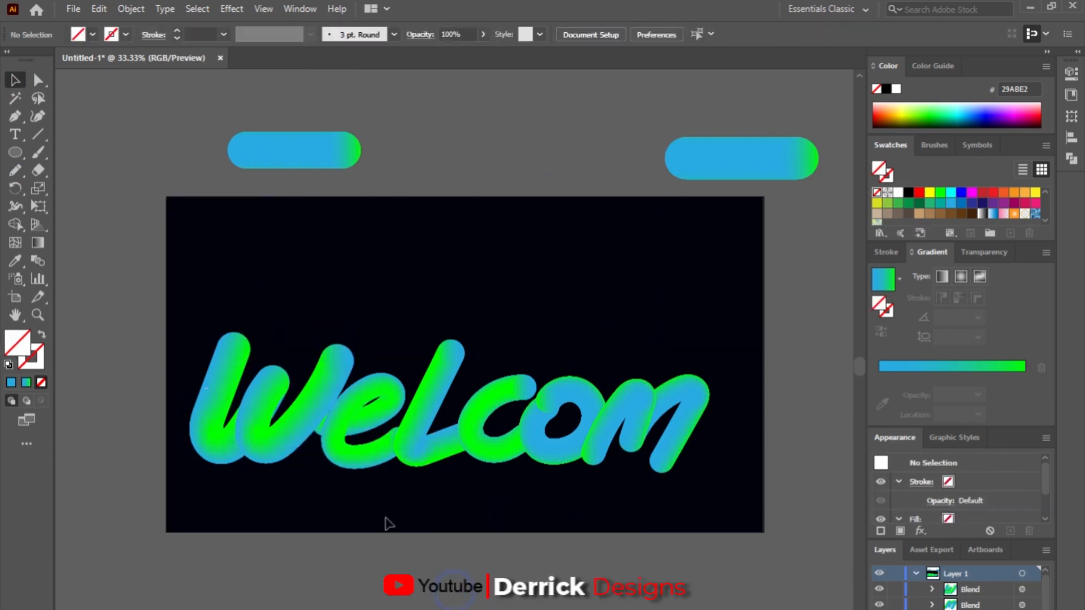
Enlarge the w slightly and shift it down and to the left so it still meets the e.
click(323, 407)
drag(356, 332, 368, 321)
drag(316, 384, 312, 388)
drag(313, 413, 308, 419)
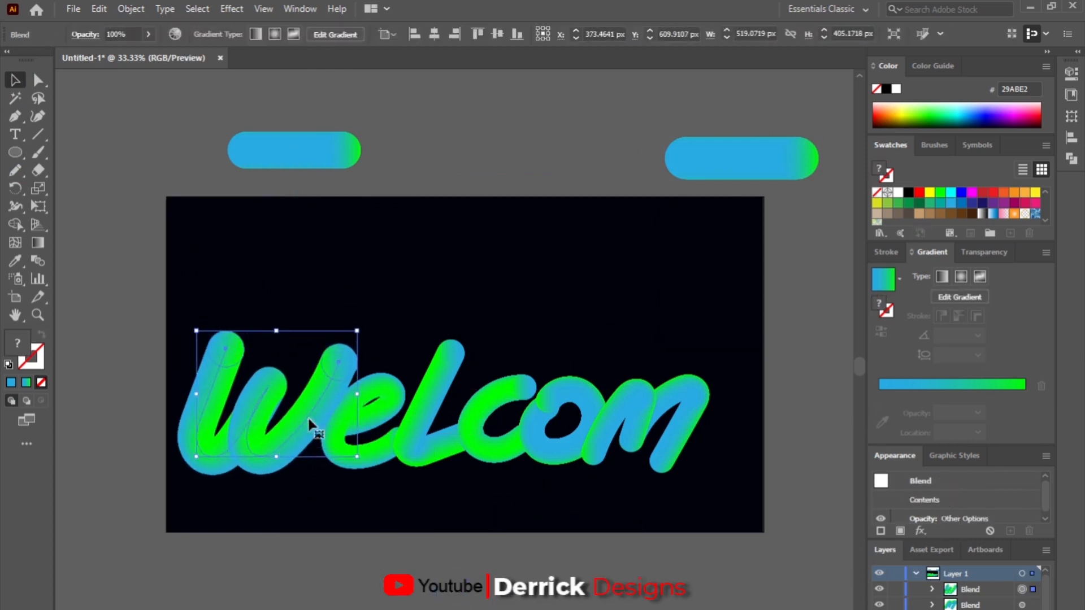
Scale all the letters down together to leave room for a final letter and shift them slightly up and left.
drag(176, 297, 692, 418)
drag(701, 329, 588, 363)
drag(451, 443, 443, 424)
click(668, 408)
Bring the w to the front of the other letters again.
click(297, 381)
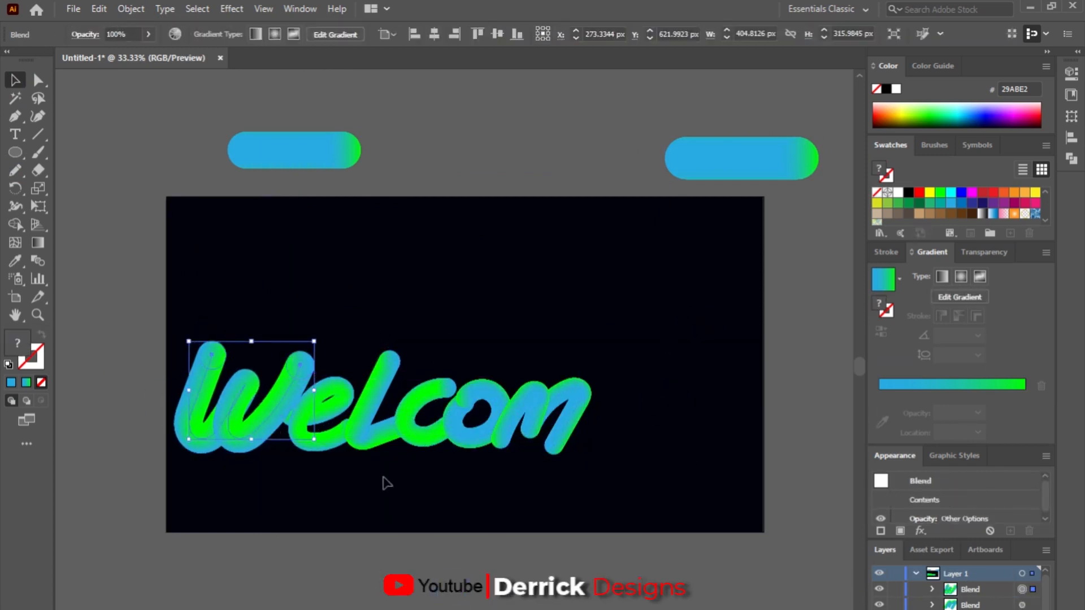
click(386, 484)
right_click(293, 381)
click(486, 550)
click(367, 480)
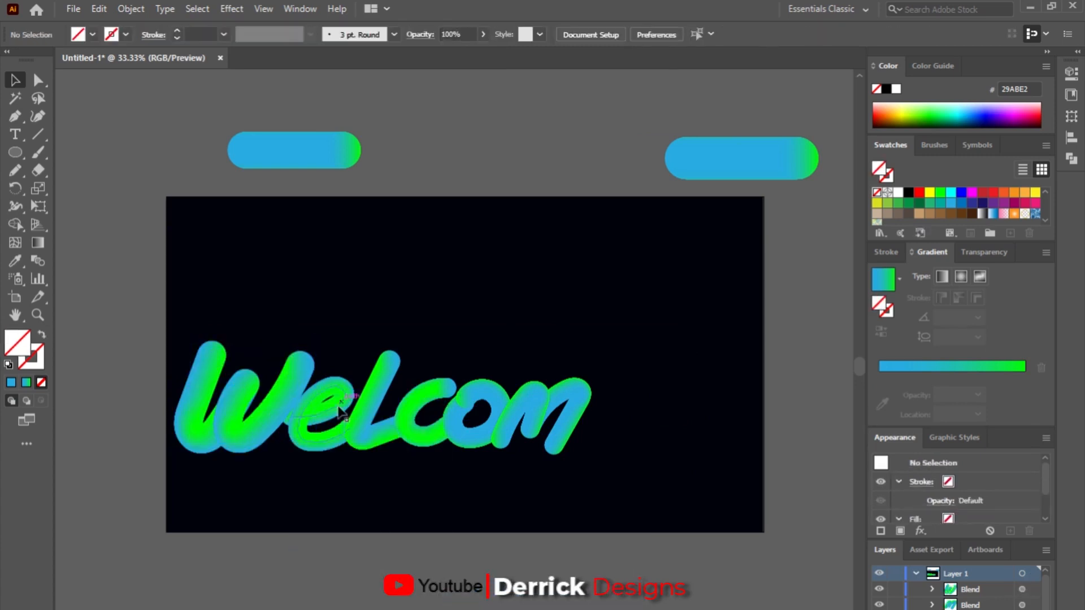
Duplicate the e to the right of the m, and enlarge and centre the complete Welcome lettering on the artboard.
drag(338, 407, 629, 416)
click(785, 366)
drag(158, 318, 587, 409)
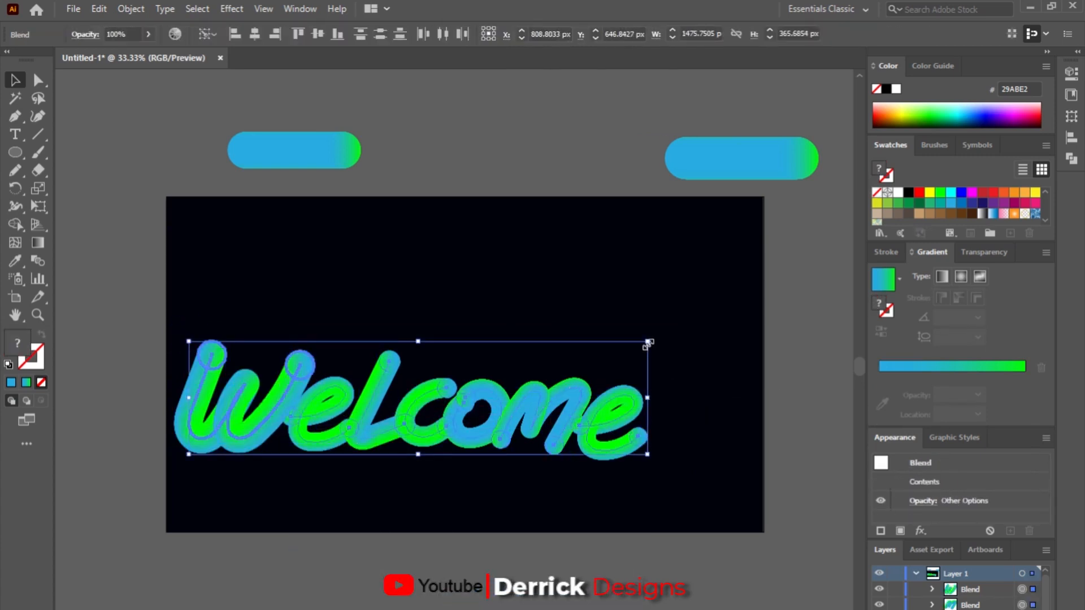
drag(649, 344, 703, 328)
drag(559, 405, 579, 394)
click(790, 340)
scroll(404, 269, down, 1)
scroll(435, 382, up, 1)
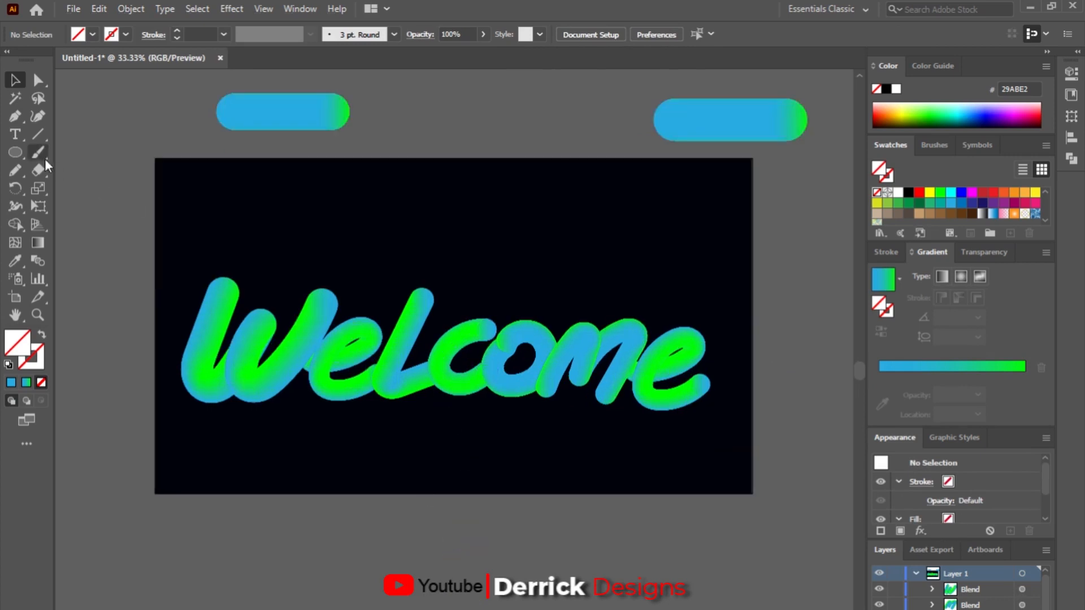
Draw a long wavy freehand path above the Welcome lettering, spanning most of the artboard's width.
click(17, 170)
drag(211, 213, 387, 252)
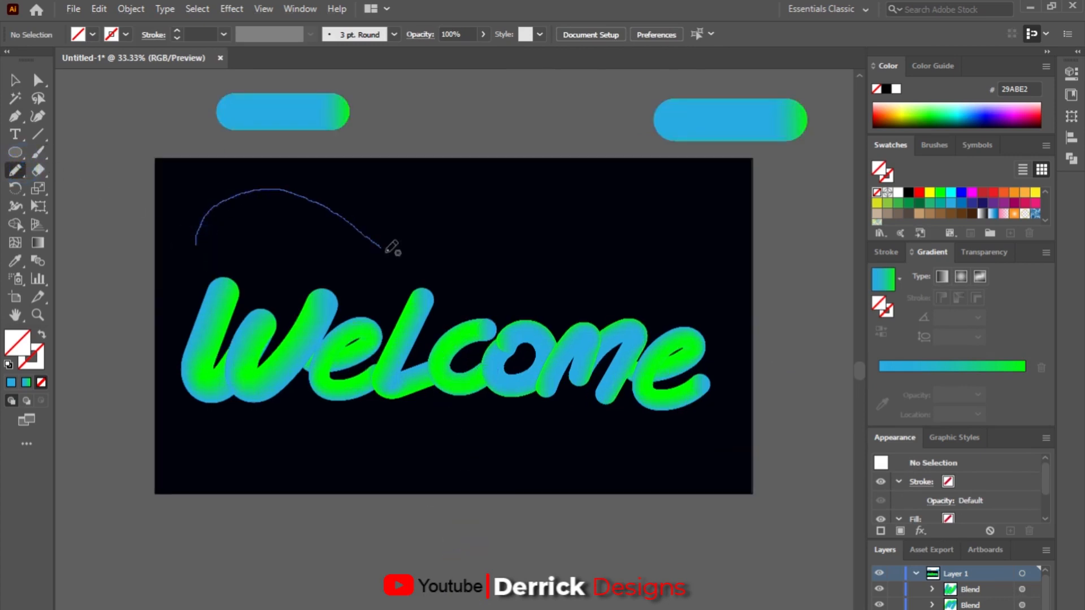
drag(726, 270, 721, 273)
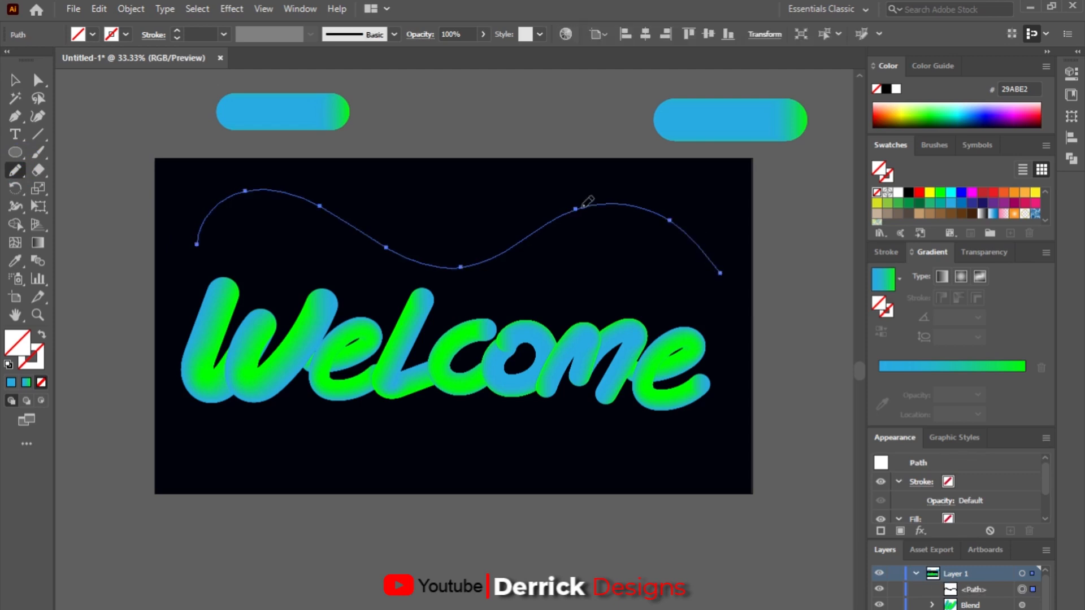
Replace the spine of the right capsule blend with the long wavy path.
click(14, 82)
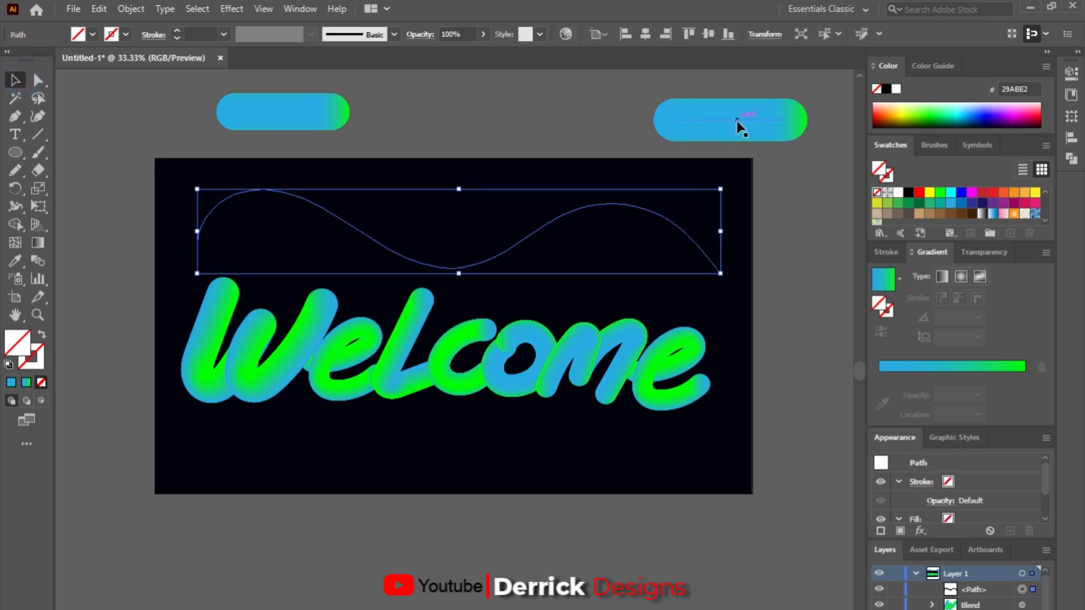
shift+click(737, 121)
click(135, 9)
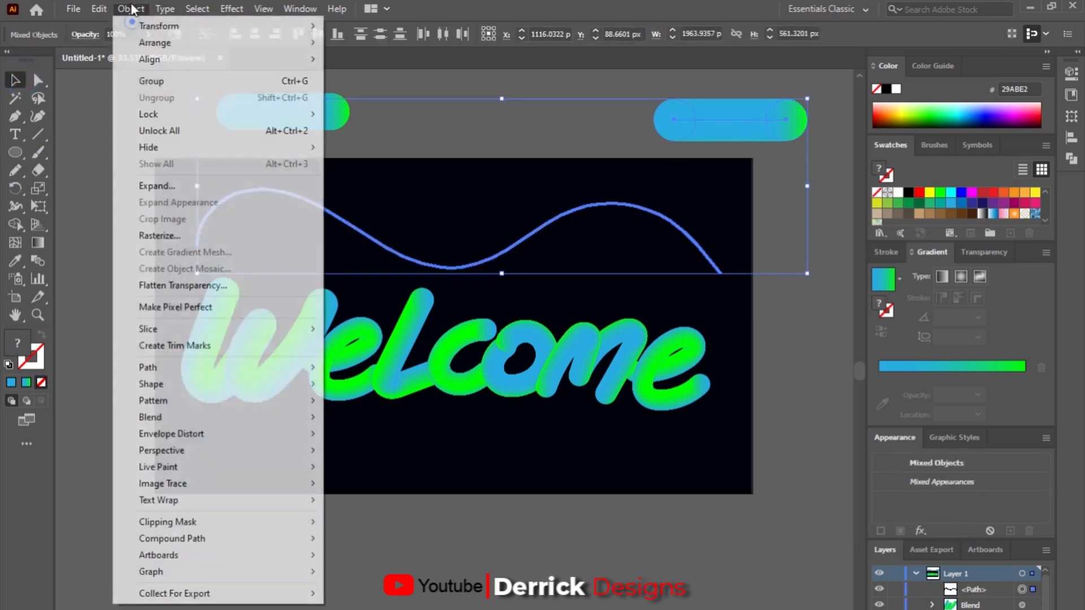
mouse_move(244, 418)
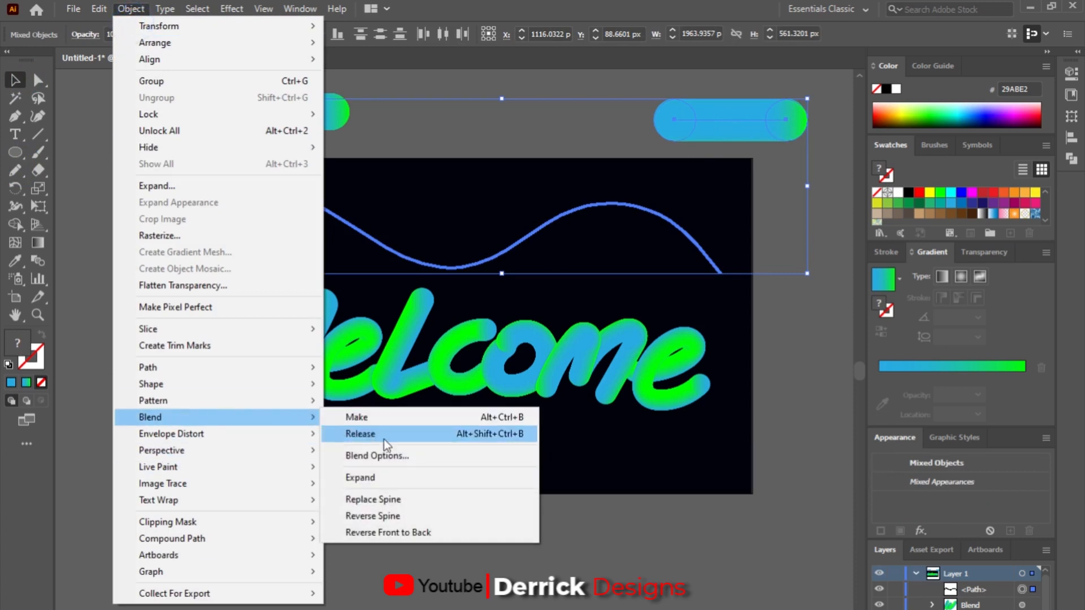
click(388, 498)
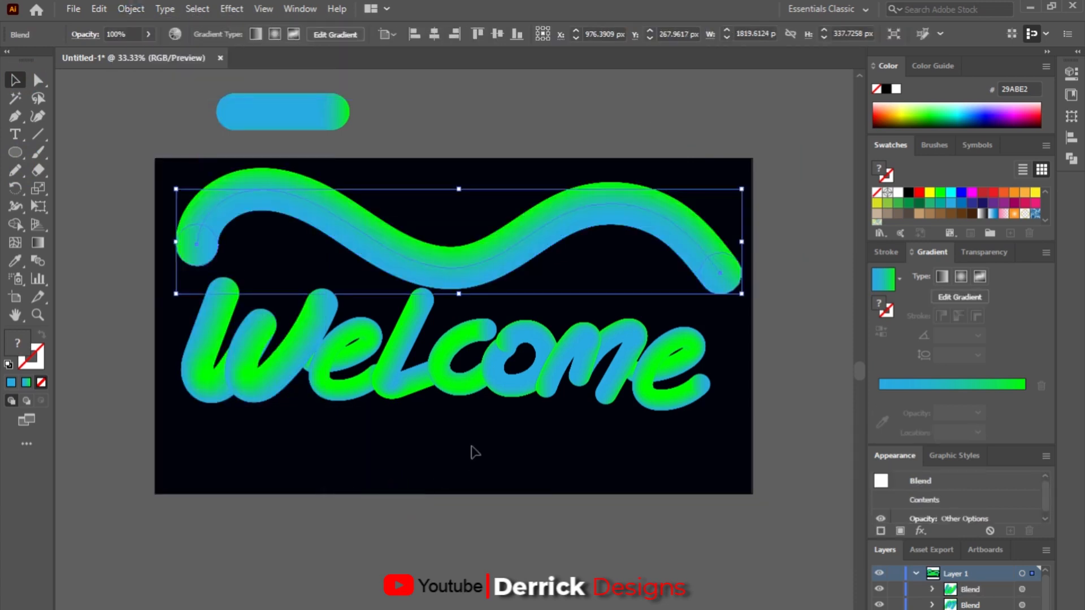
click(423, 519)
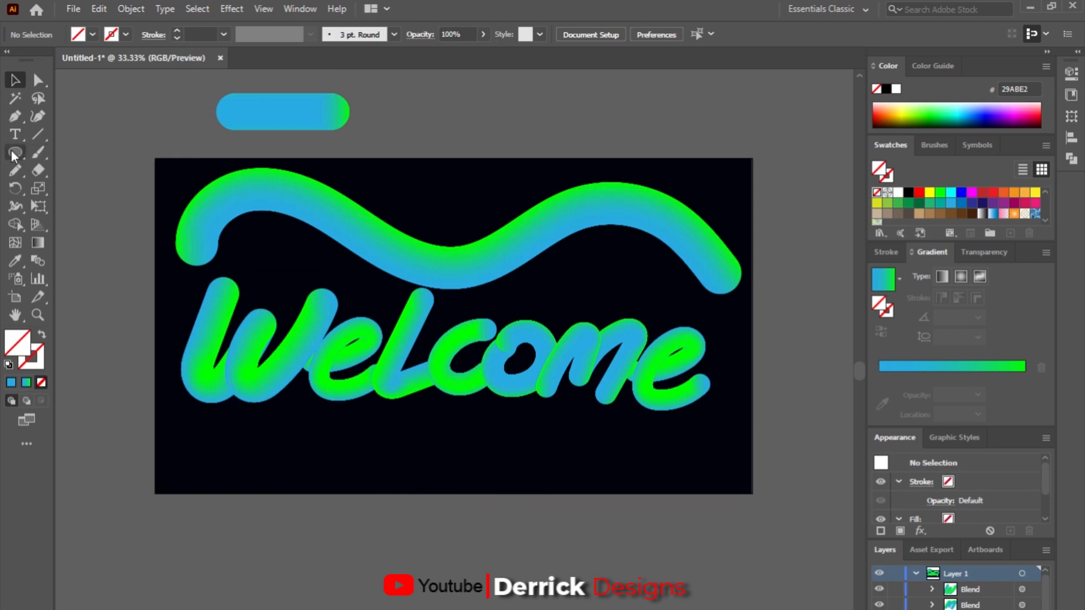
Draw a small looped freehand path with a trailing tail below the Welcome lettering.
click(12, 173)
mouse_move(295, 429)
mouse_down()
mouse_move(283, 478)
mouse_move(318, 454)
mouse_up()
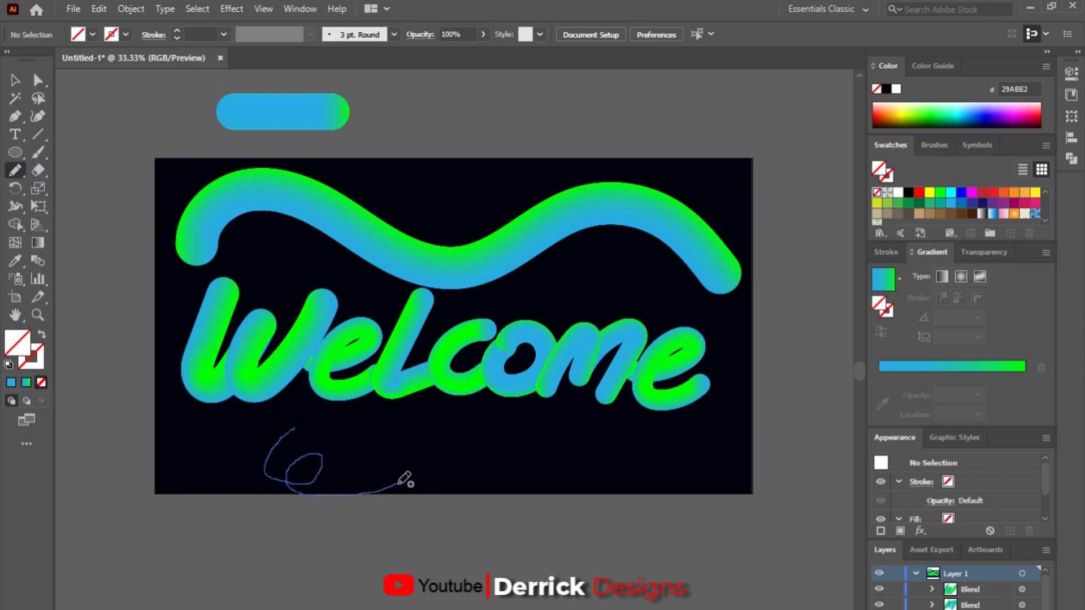
drag(398, 483, 398, 484)
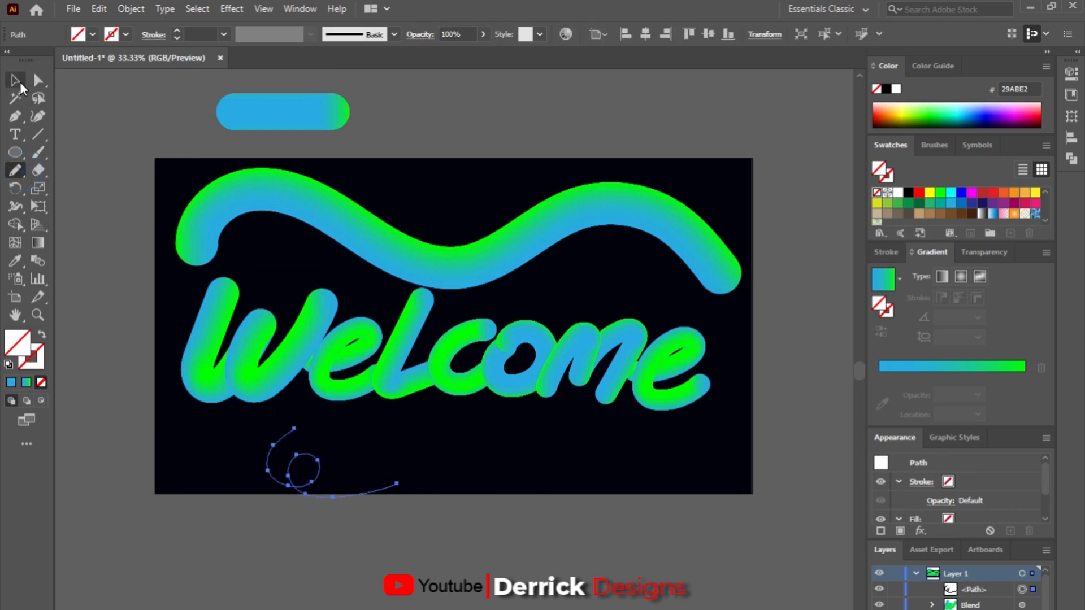
Replace the spine of the remaining small capsule blend with the looped path.
click(20, 84)
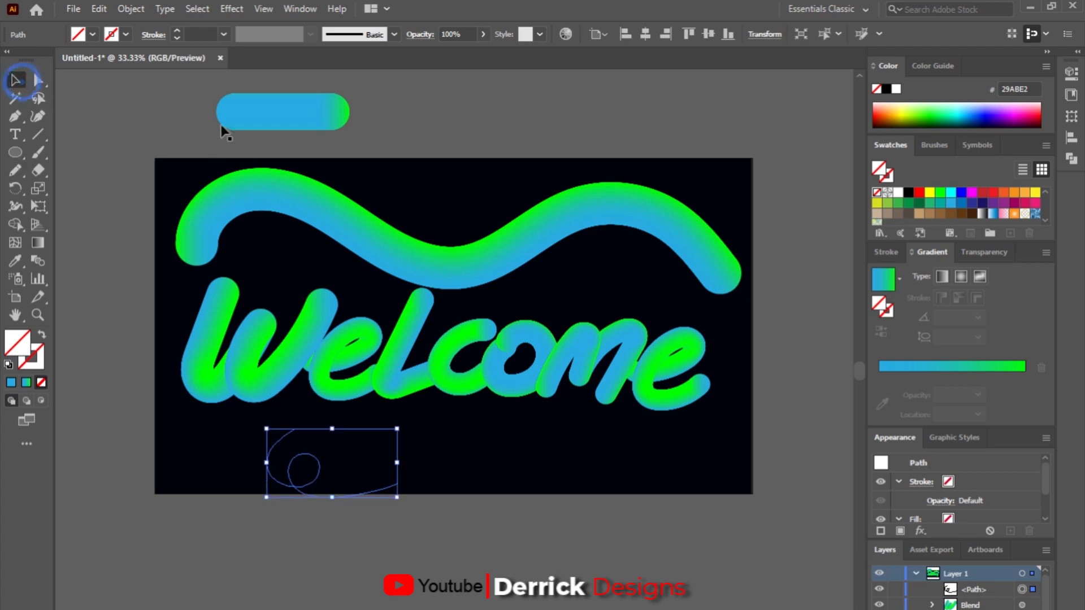
shift+click(292, 121)
click(131, 9)
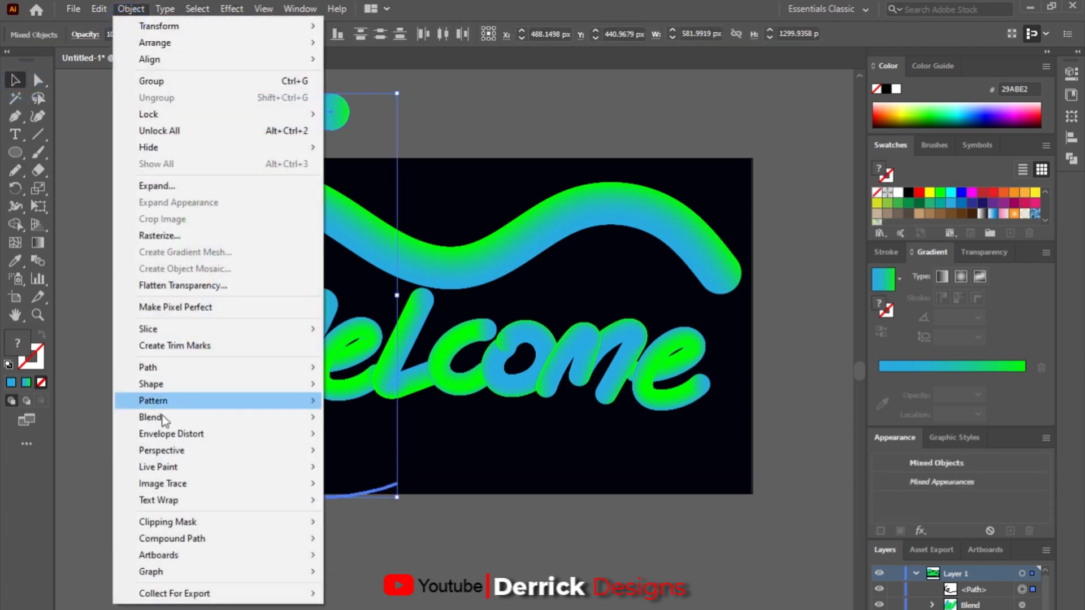
mouse_move(175, 422)
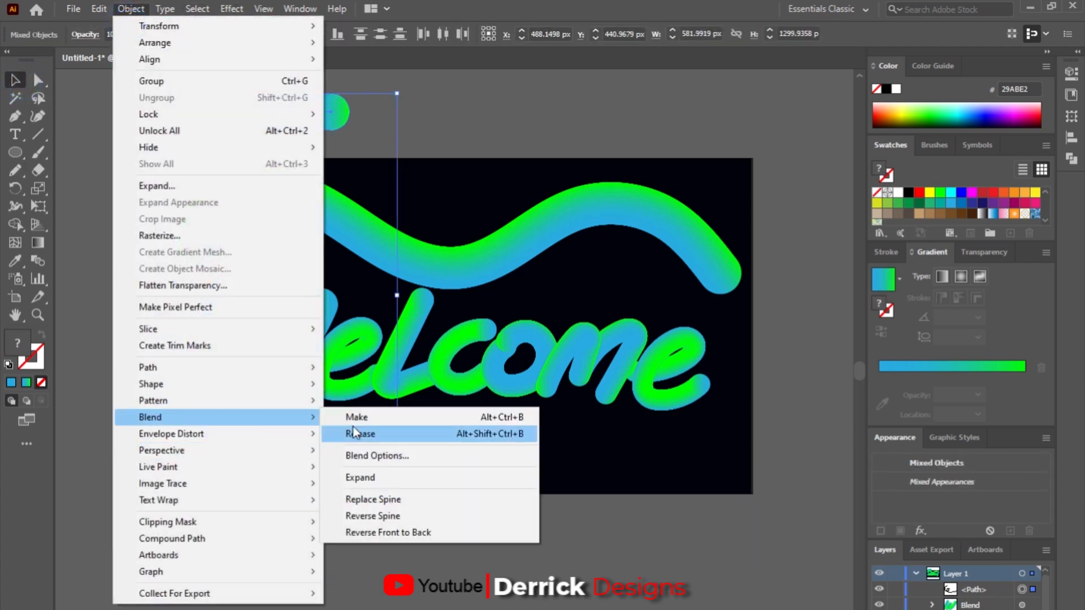
click(377, 500)
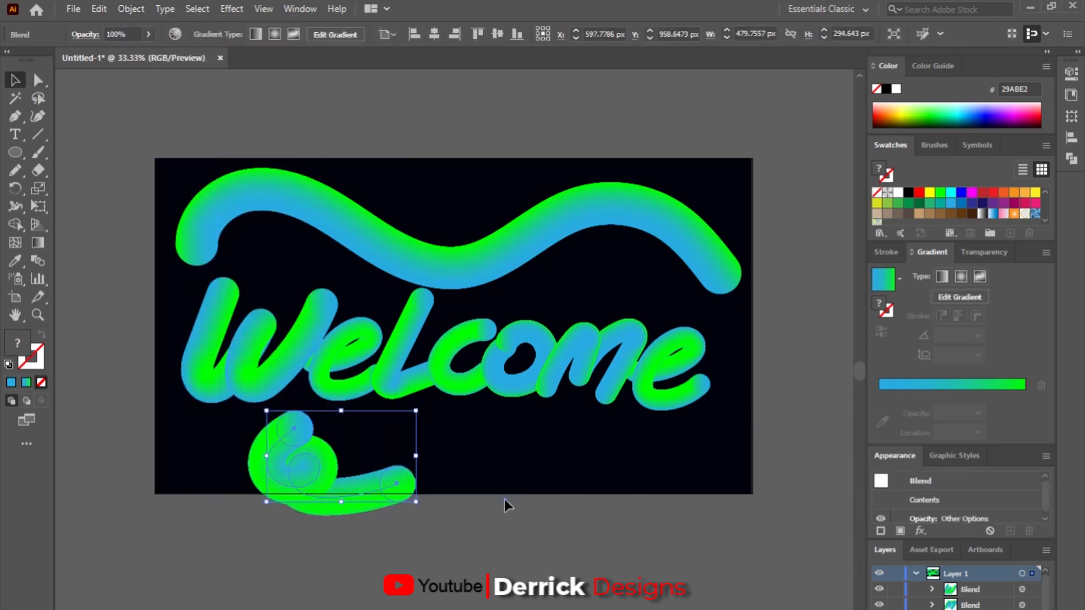
click(505, 500)
Scale the looped blend up proportionally to about 1218 px wide and move it up behind the lettering.
click(385, 476)
drag(417, 459, 648, 456)
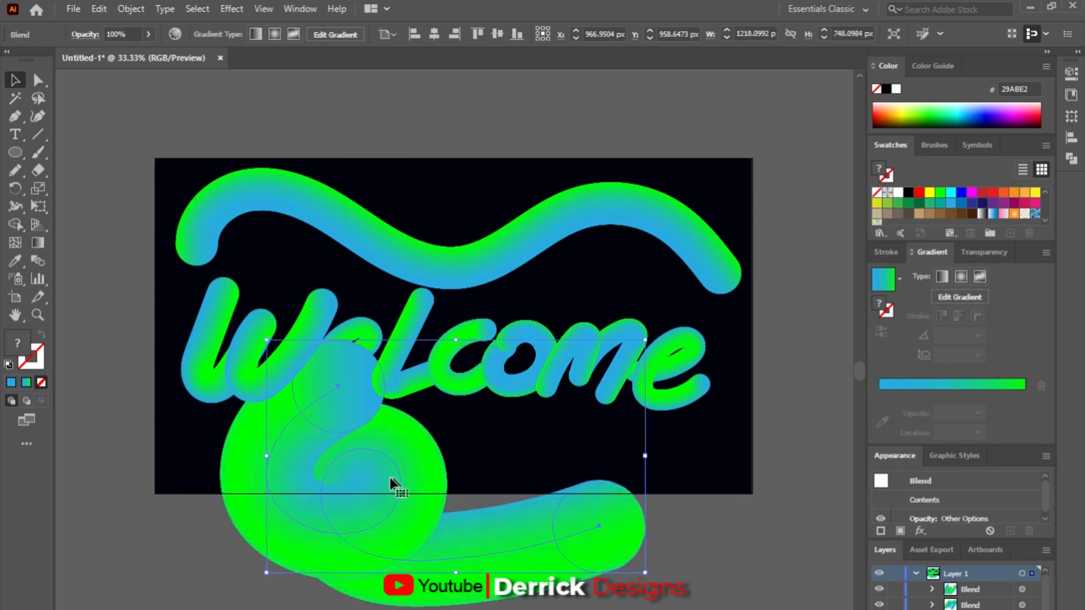
drag(395, 484, 400, 383)
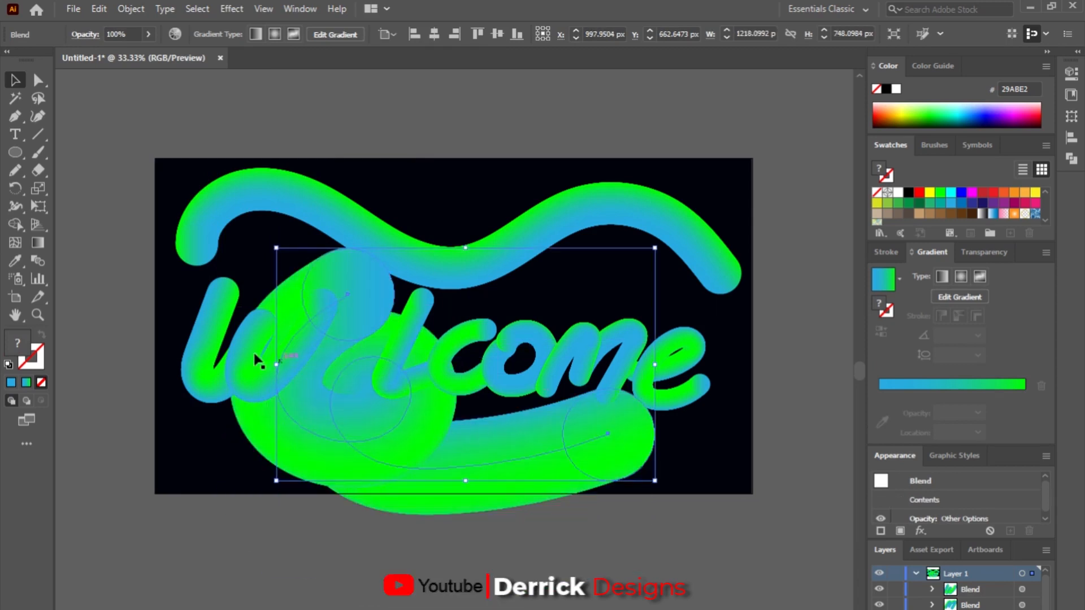
Move the looped blend down clear of the Welcome lettering and delete all the lettering blends.
click(220, 338)
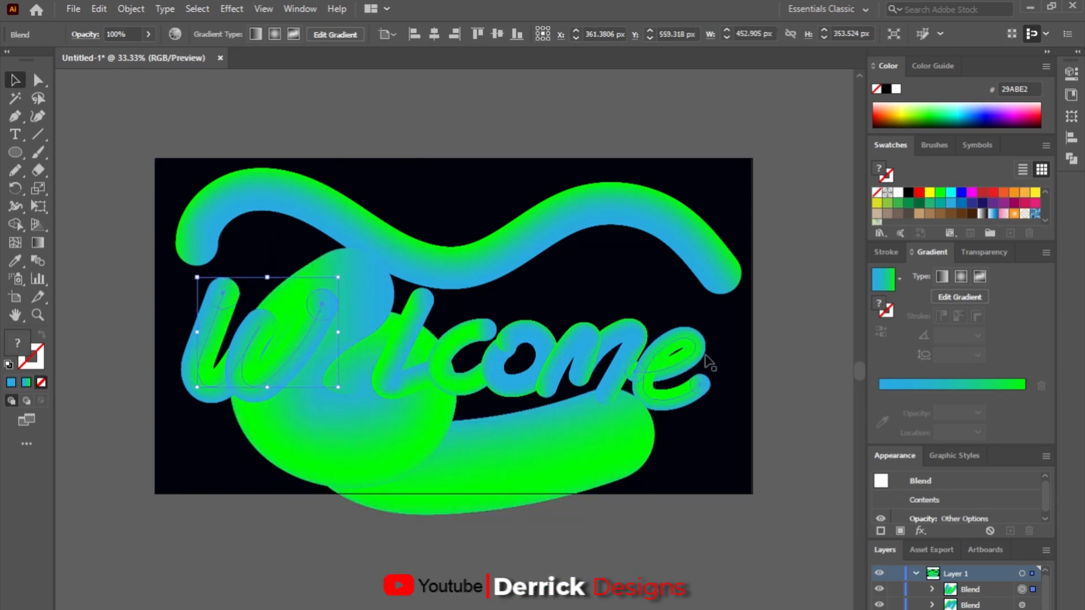
drag(431, 472, 430, 608)
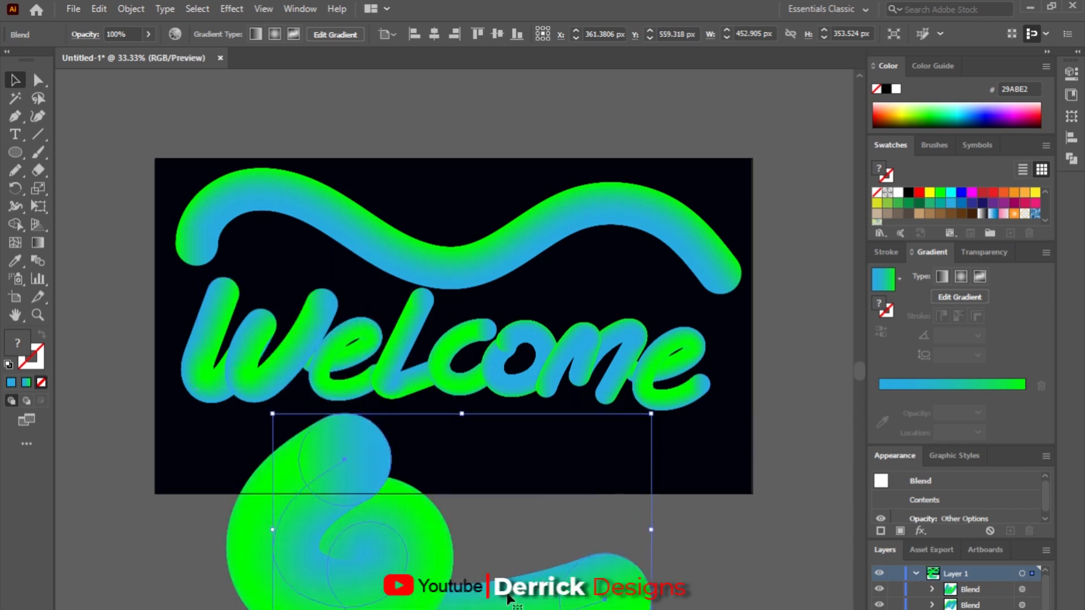
click(661, 534)
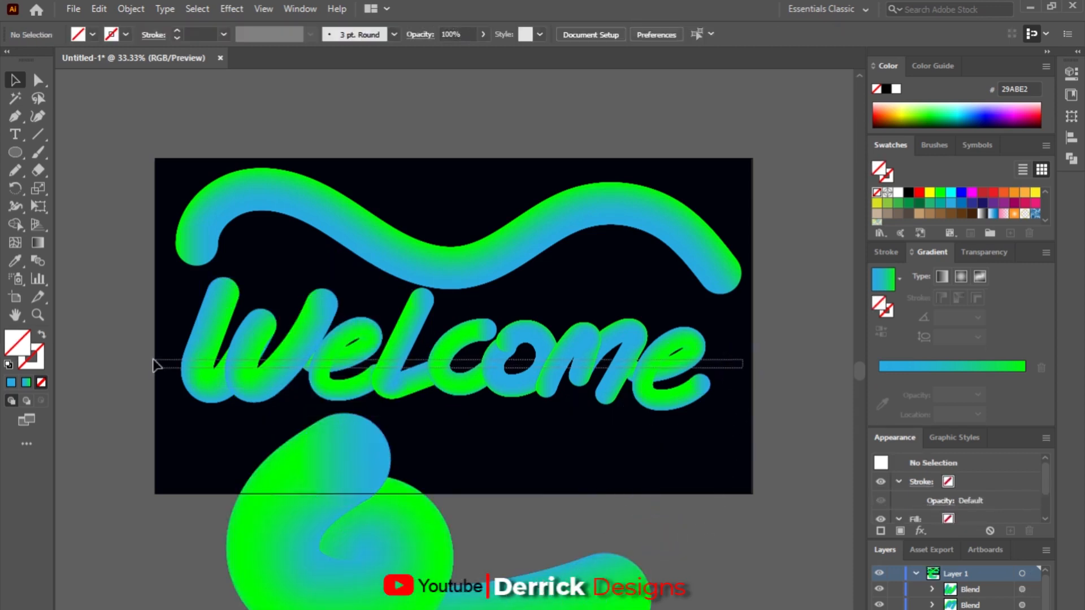
click(210, 372)
key(Delete)
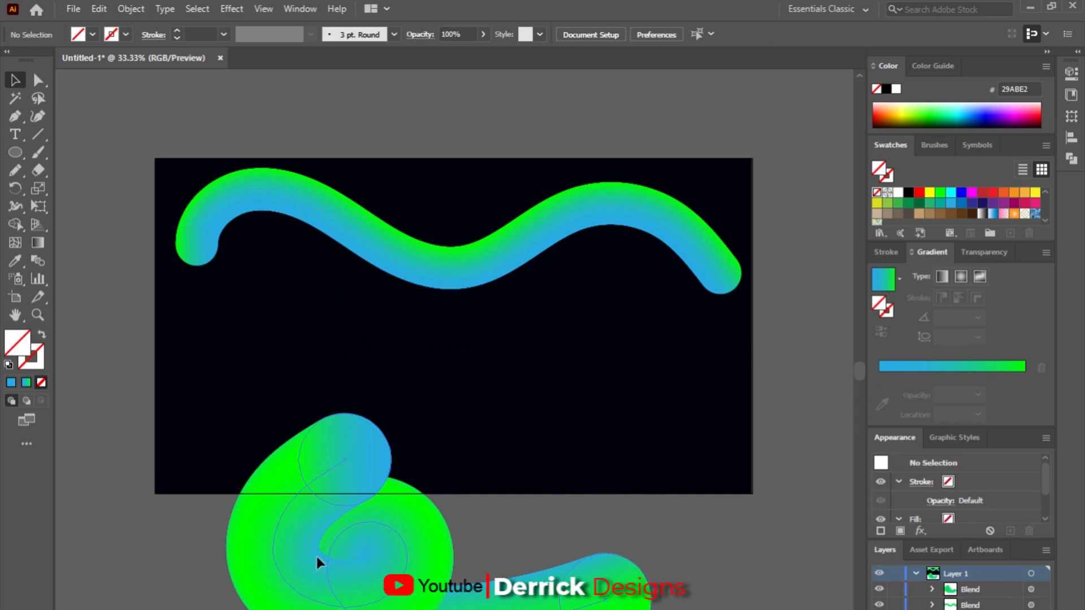
Move the looped blend back up onto the artboard and scale it proportionally to about 1503 px wide.
drag(317, 553, 270, 376)
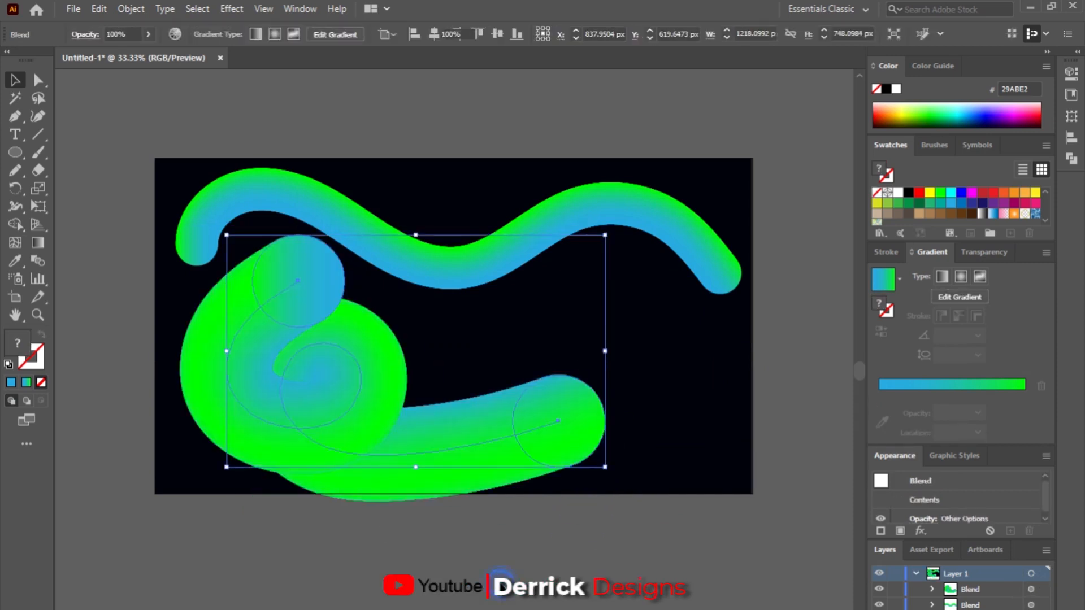
click(501, 581)
click(487, 461)
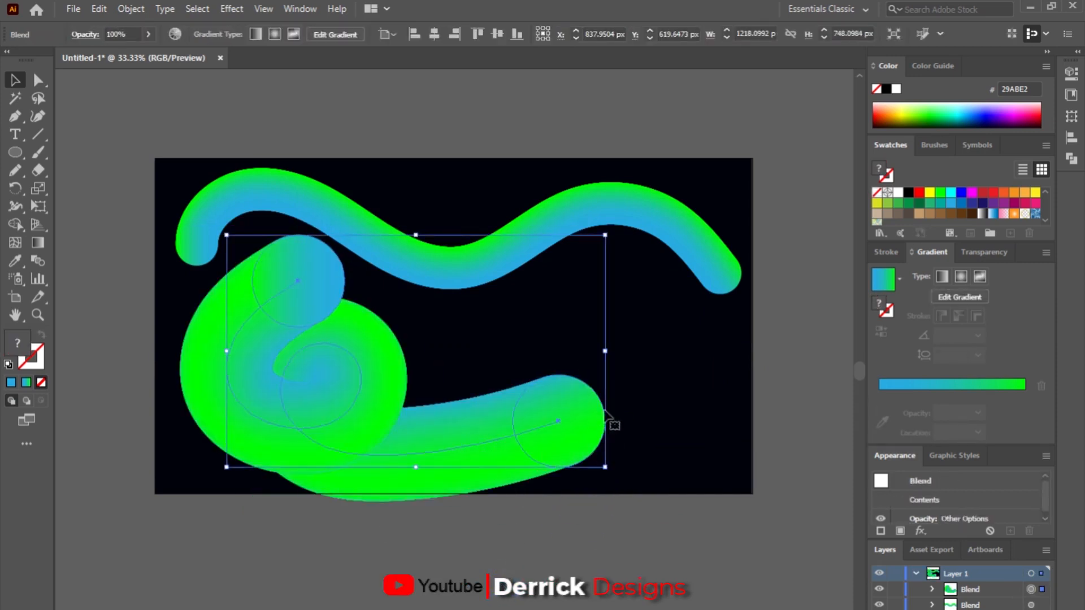
drag(608, 350, 696, 367)
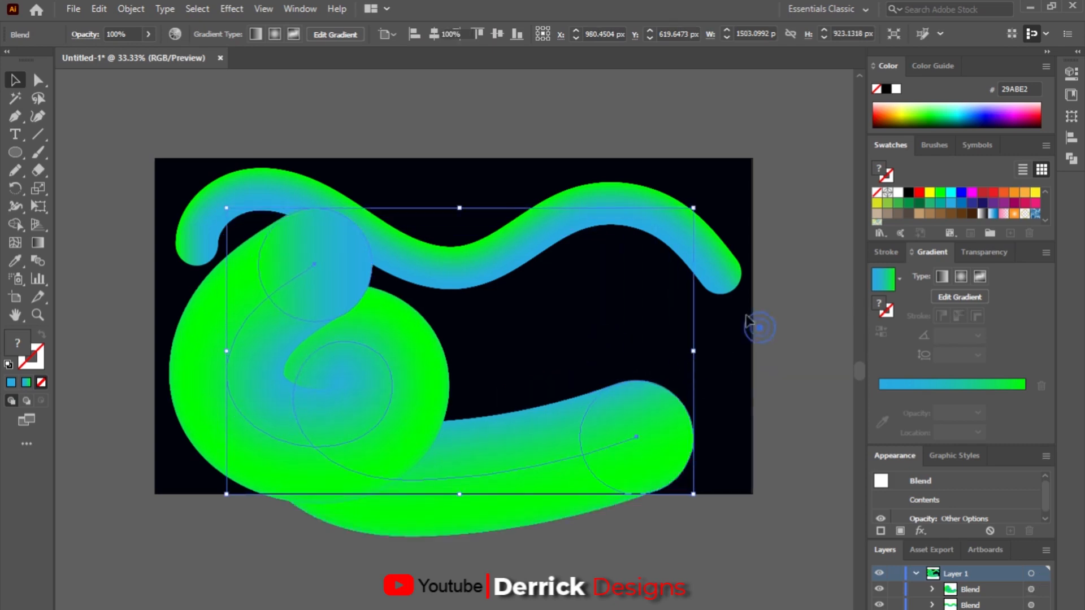
Delete the long wavy blend and move the looped blend up and slightly right to center it on the artboard.
click(757, 323)
click(715, 255)
key(Delete)
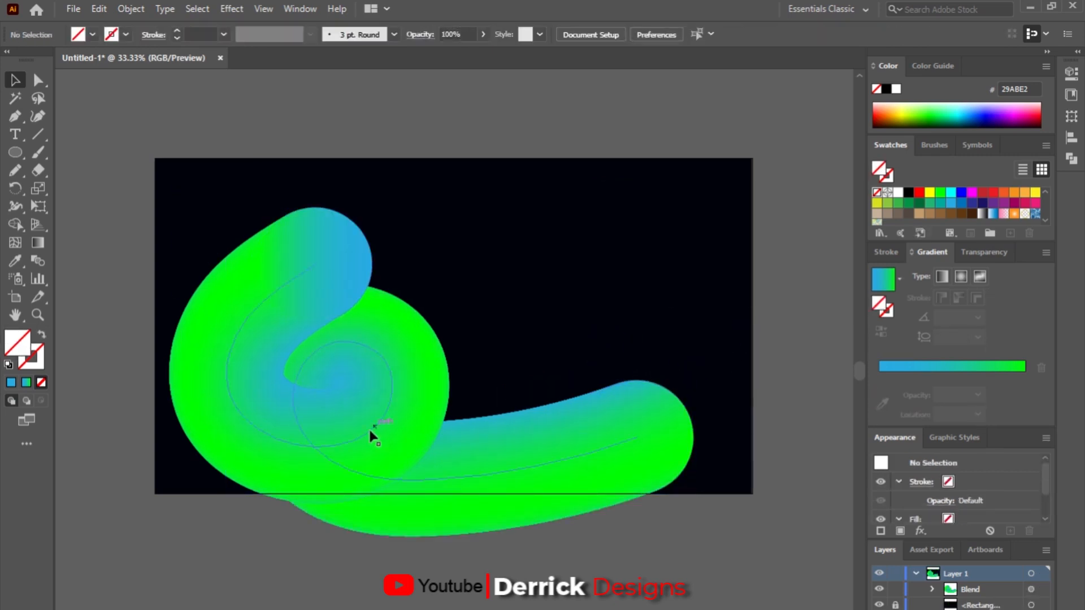
mouse_move(369, 428)
mouse_down()
mouse_move(398, 367)
mouse_move(385, 391)
mouse_up()
drag(606, 378, 606, 378)
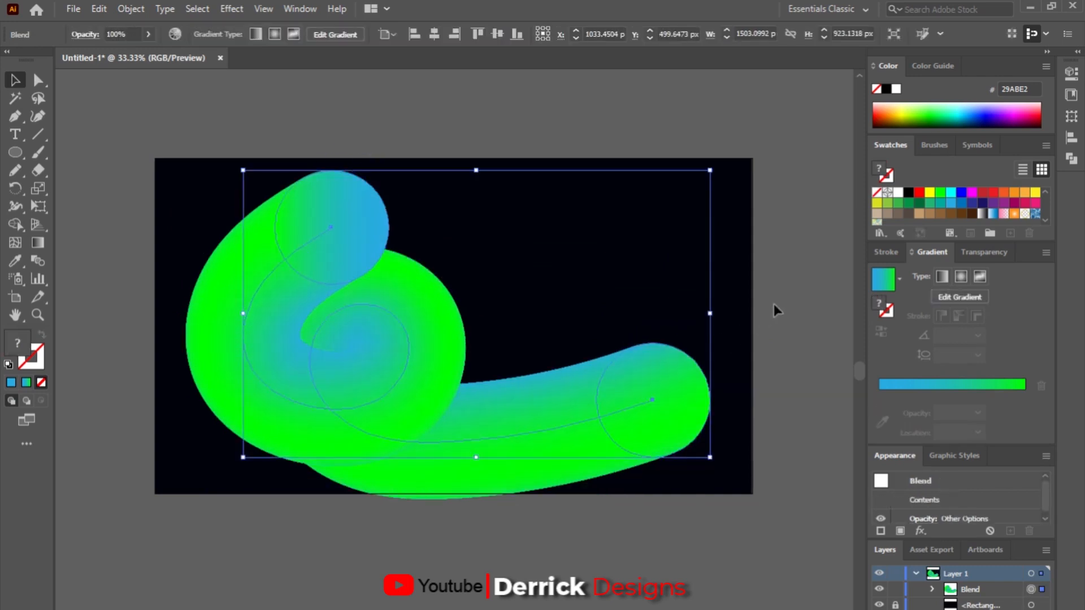